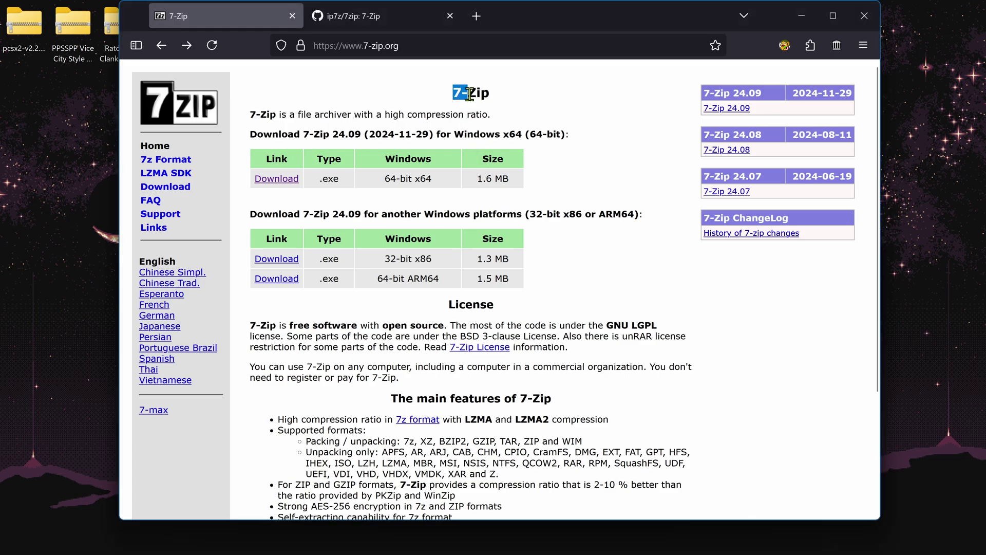
Review the 7-zip.org page and its lists of supported packing and unpacking formats.
left_click(508, 110)
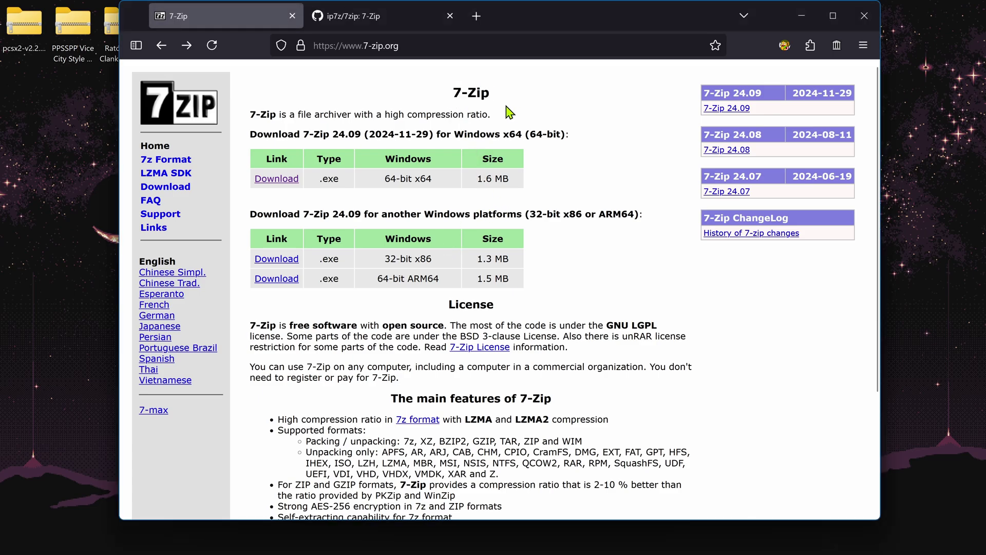
double_click(392, 45)
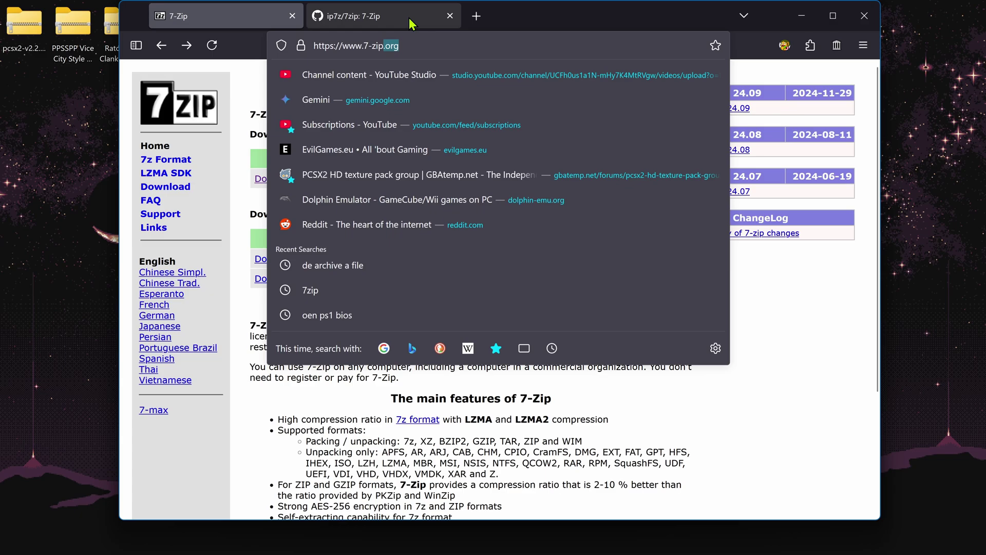
left_click(380, 15)
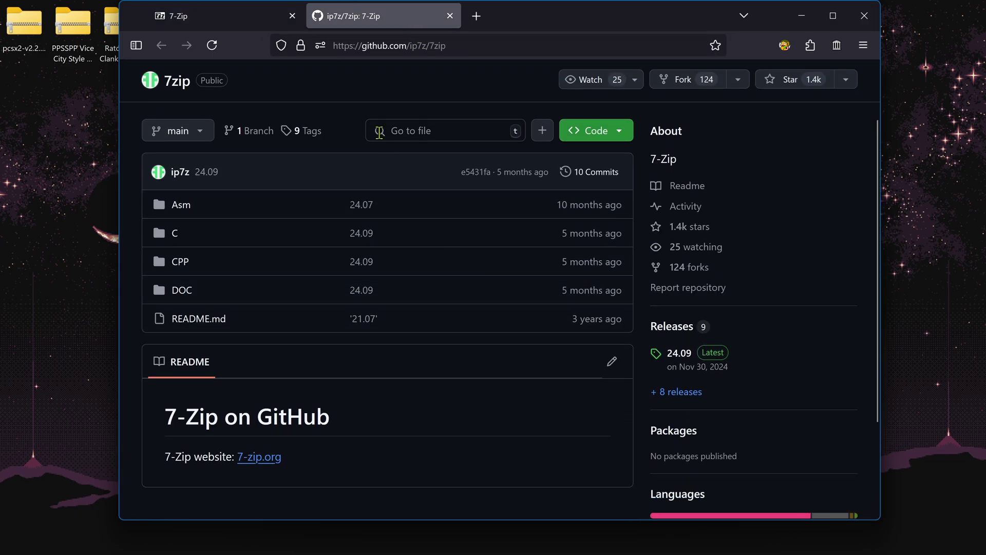
left_click(245, 17)
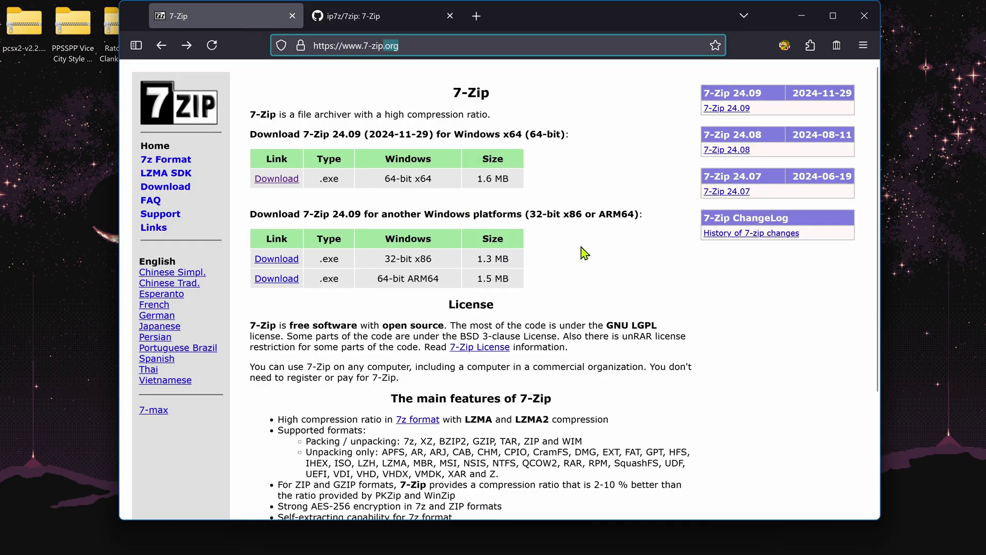
scroll(584, 253, "down", 3)
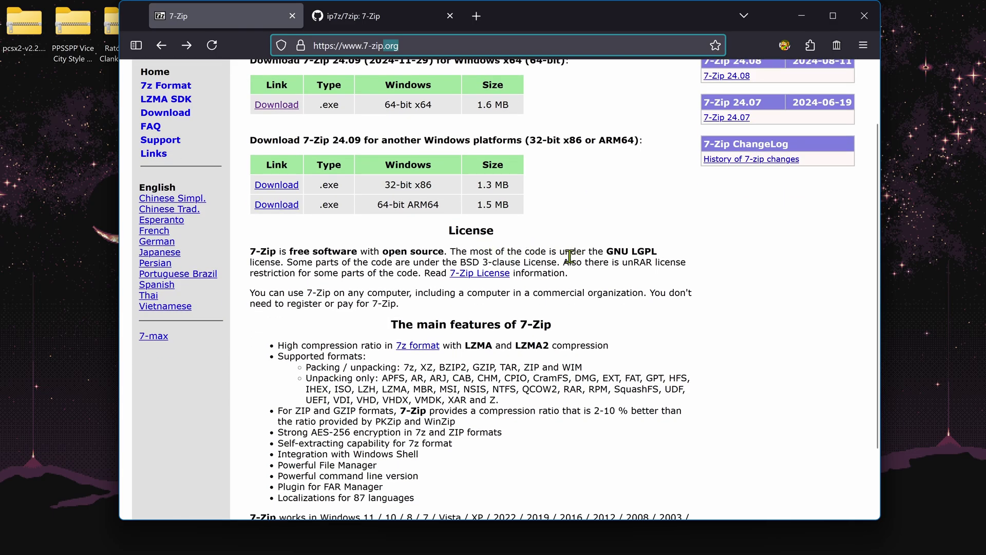
scroll(572, 257, "down", 3)
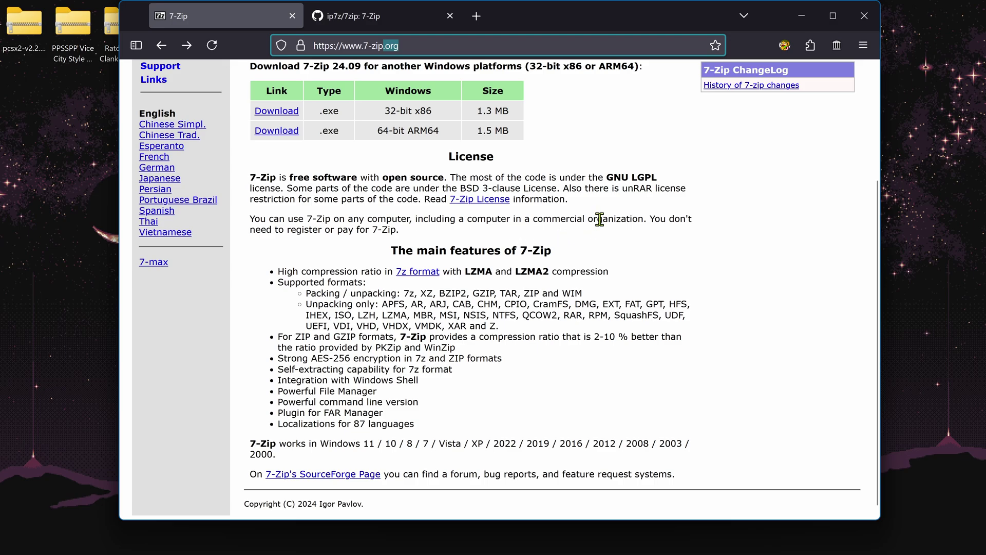
left_click(307, 304)
left_click_drag(306, 291, 582, 291)
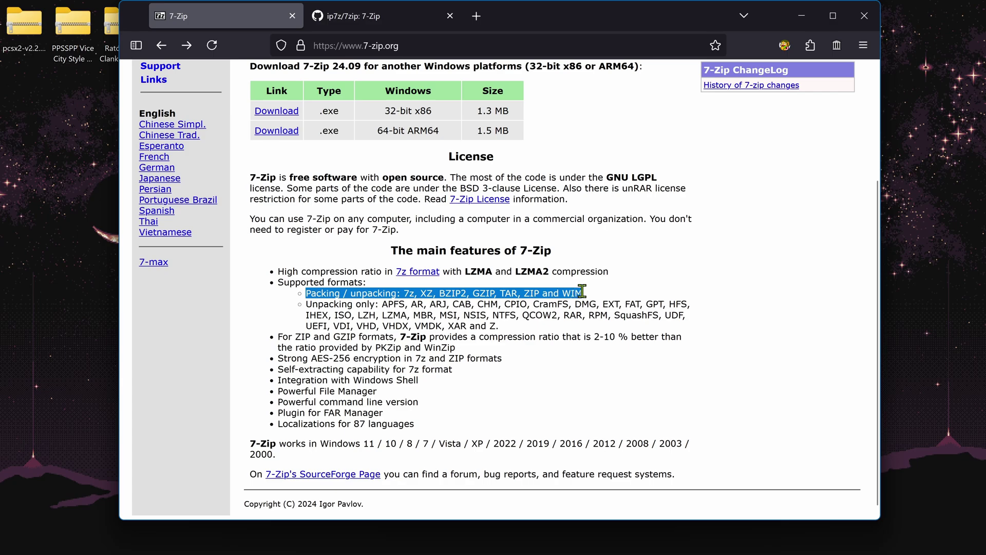
left_click(411, 294)
left_click_drag(403, 292, 503, 328)
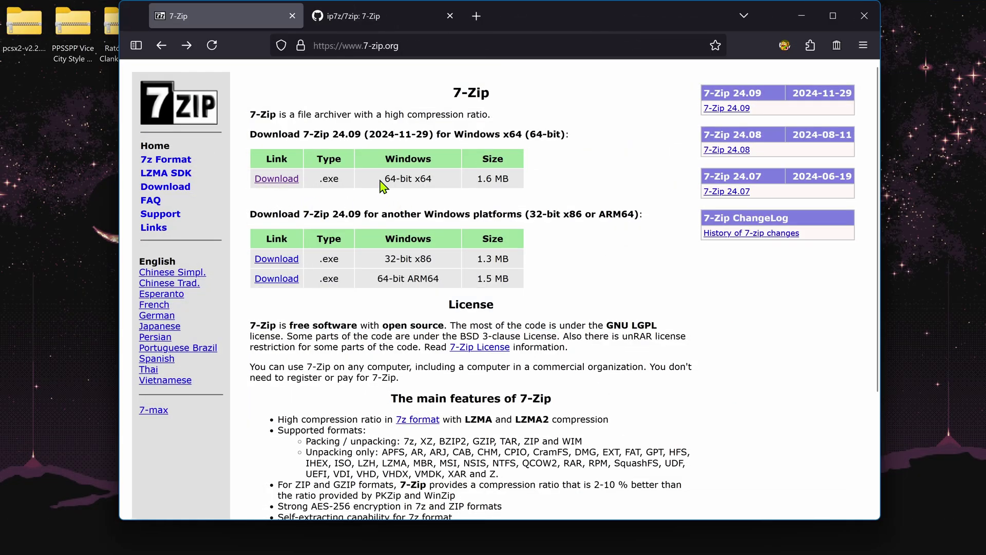
Compare the 64-bit x64 and 32-bit x86 rows in the download table.
left_click_drag(389, 178, 412, 177)
left_click_drag(385, 263, 434, 258)
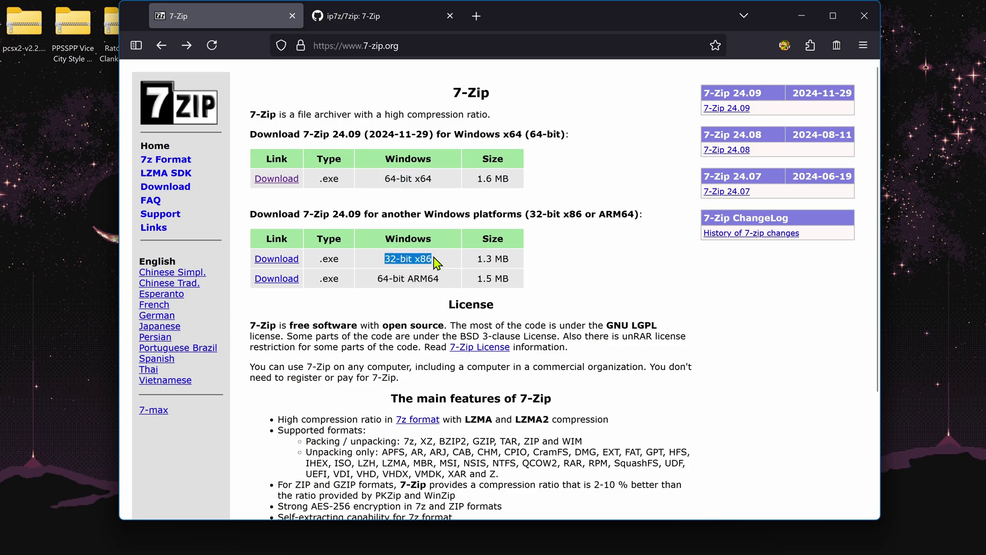
left_click(429, 166)
left_click_drag(384, 179, 414, 177)
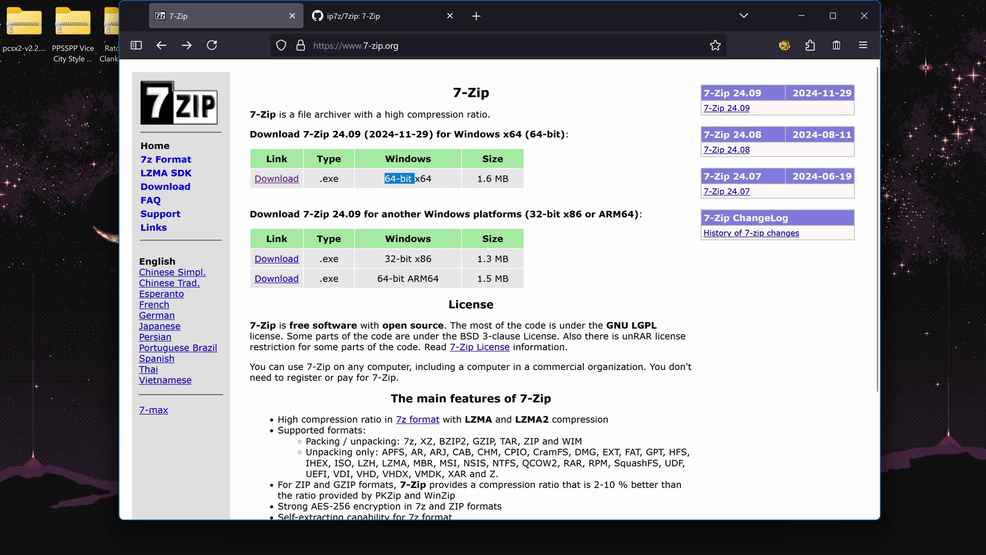
Confirm in System > About that the PC has an x64-based processor.
key("super+i")
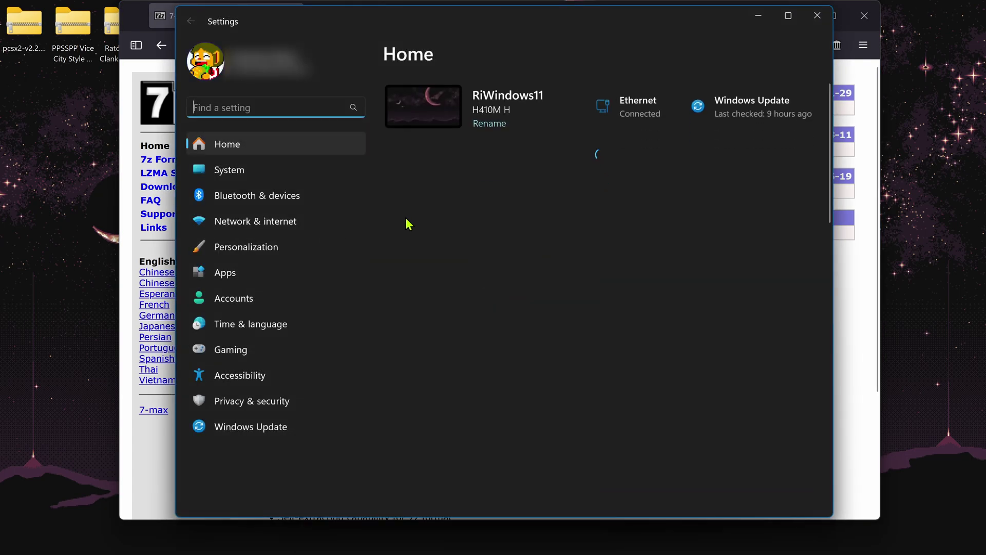
left_click(296, 176)
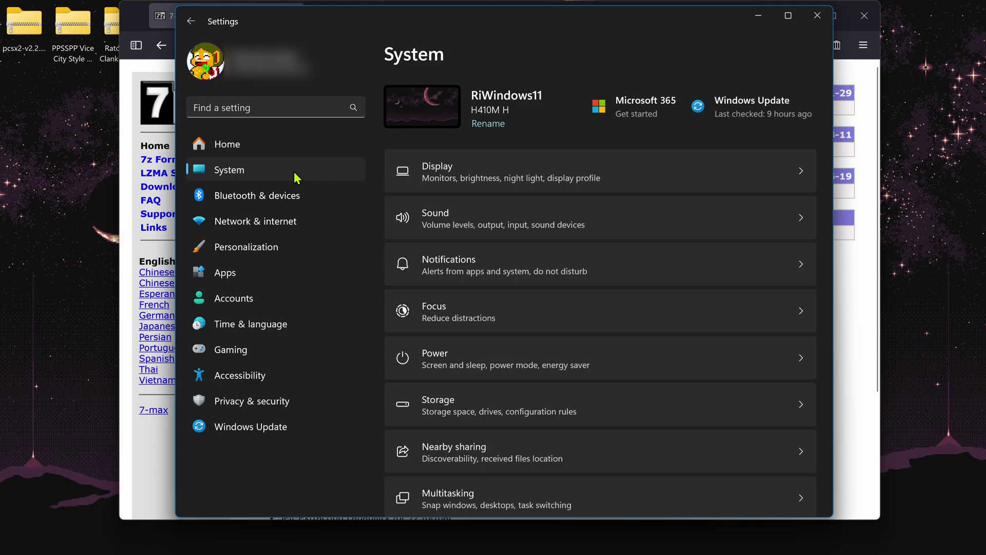
scroll(515, 286, "down", 10)
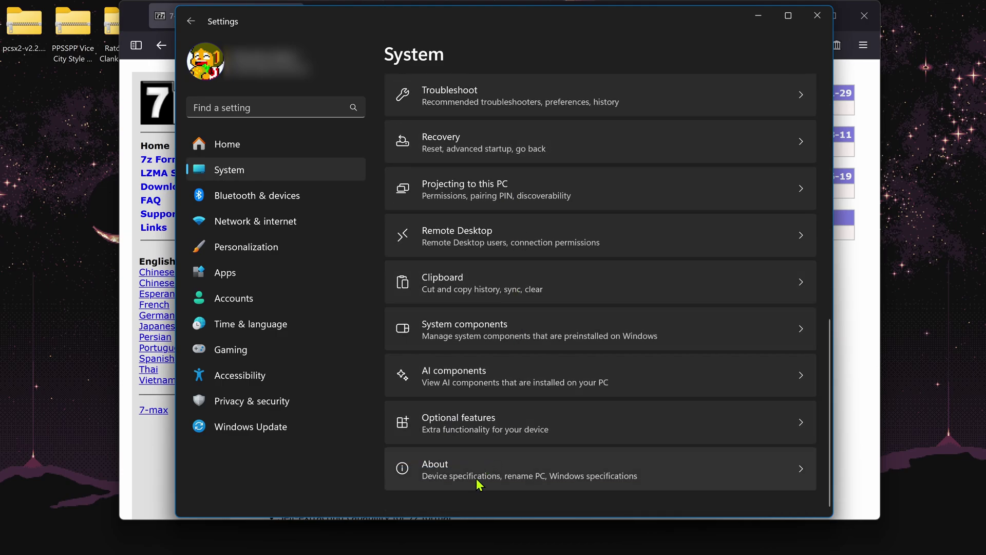
left_click(516, 483)
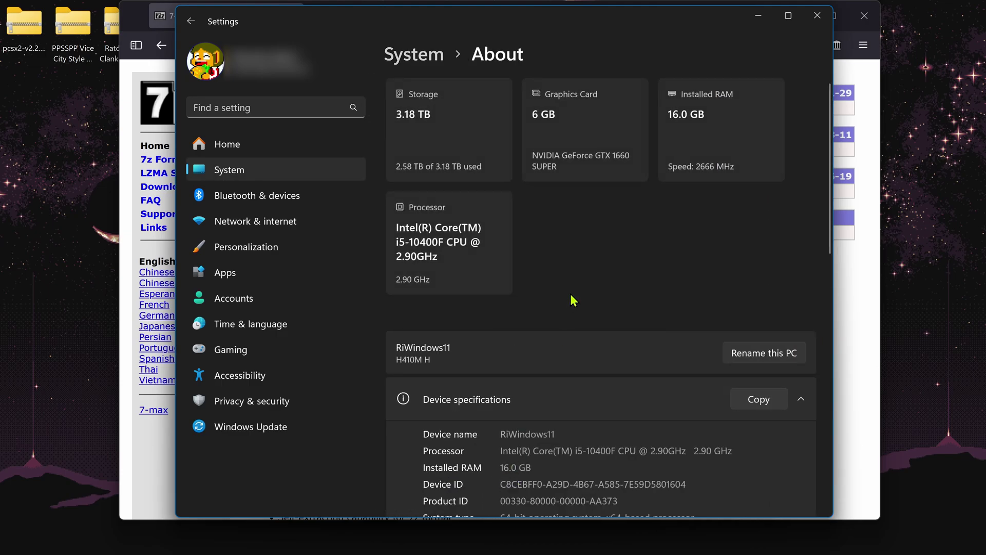
scroll(571, 295, "down", 3)
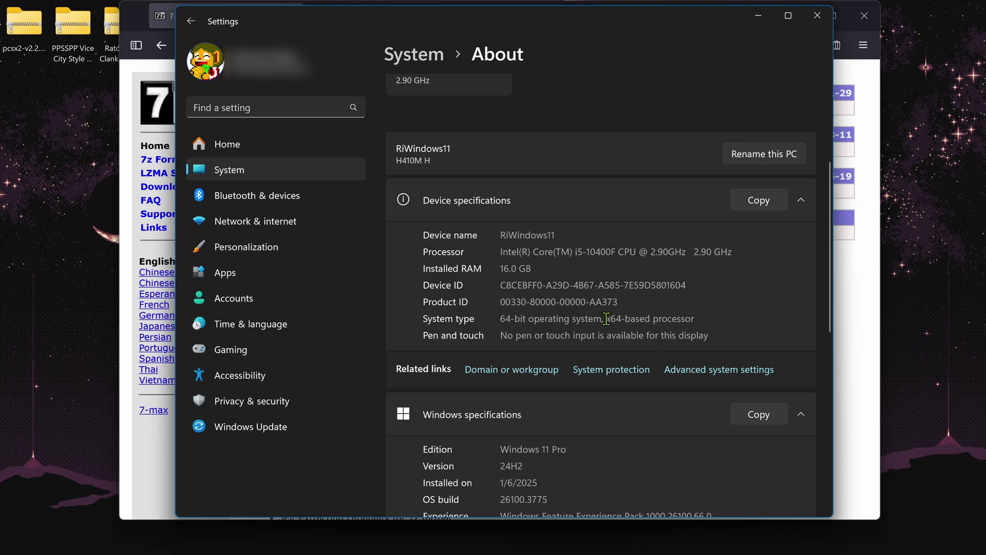
left_click_drag(612, 318, 690, 315)
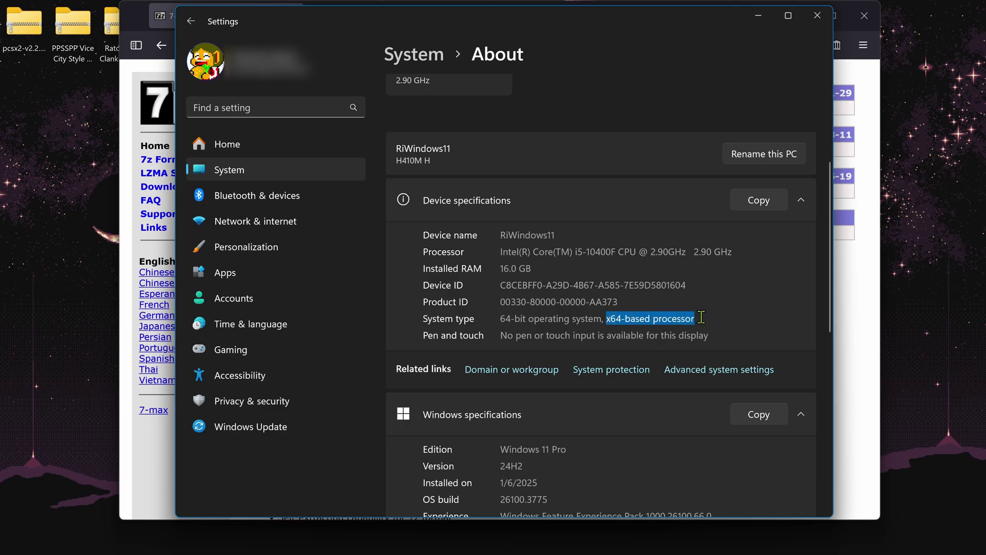
Download the 64-bit x64 installer 7z2409-x64.exe and save it to the Desktop.
left_click(821, 18)
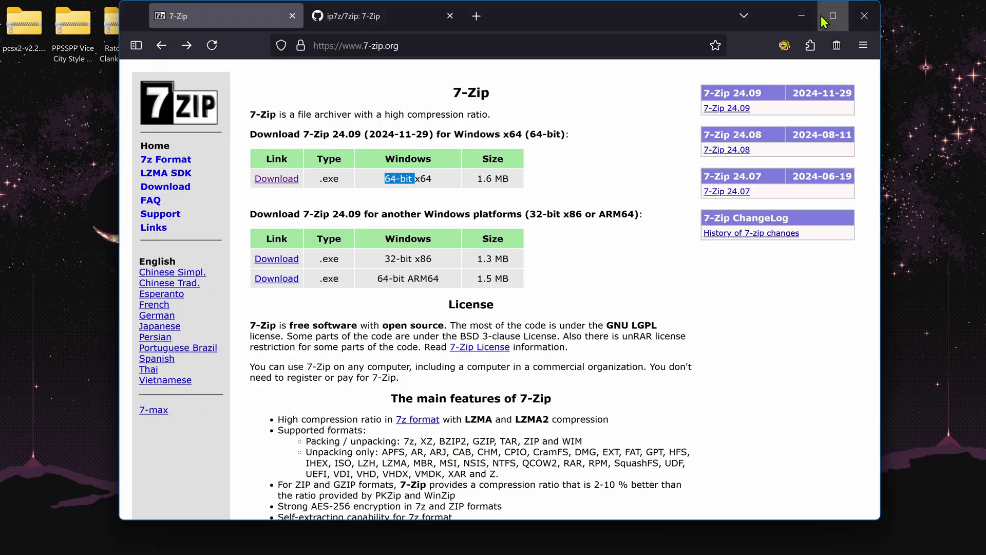
left_click(370, 190)
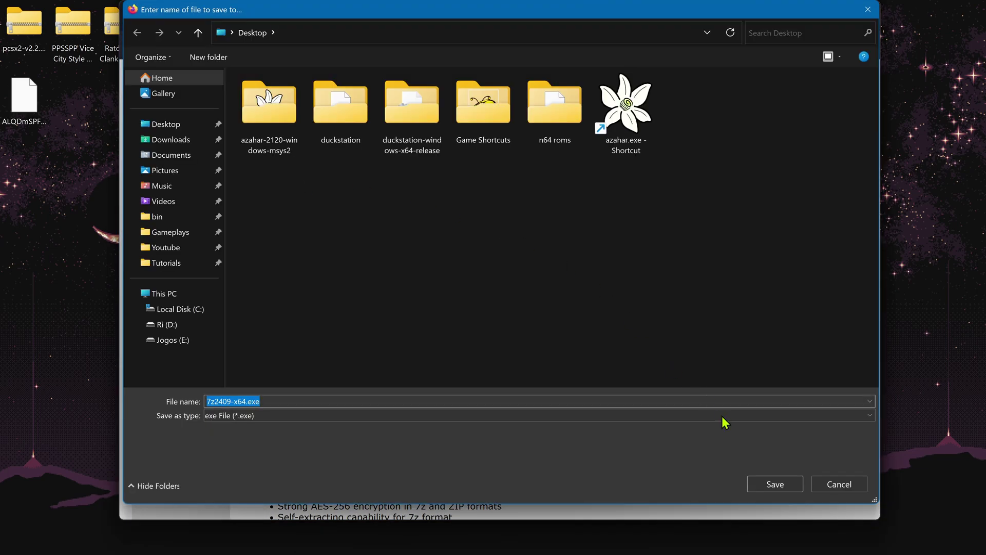
left_click(775, 484)
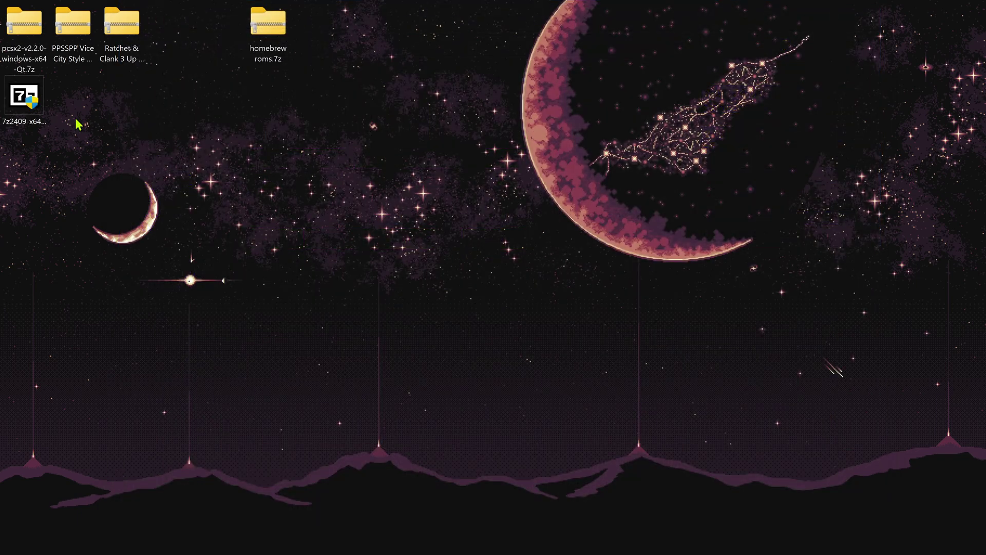
Run 7z2409-x64.exe, install into the default C:\Program Files\7-Zip folder, and close Setup.
double_click(20, 105)
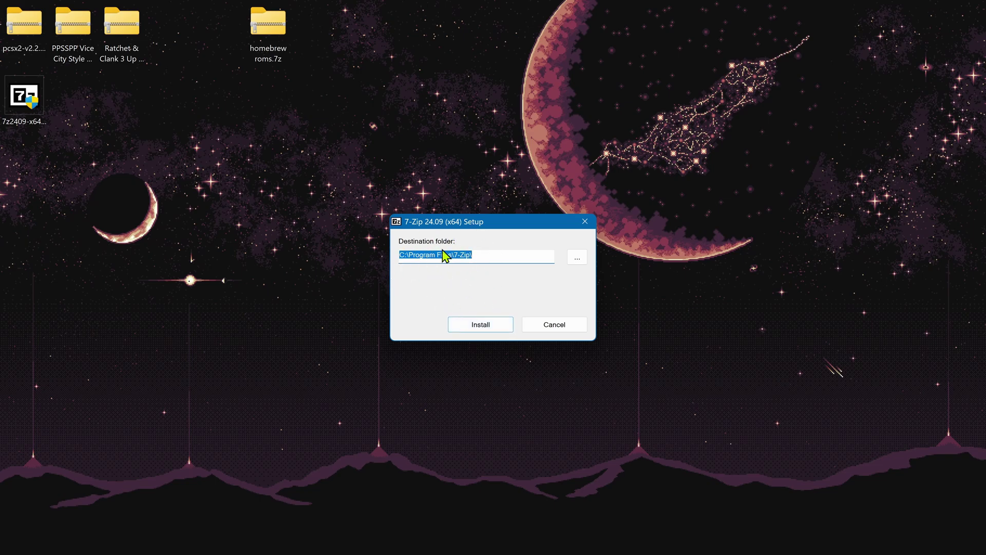
left_click(504, 325)
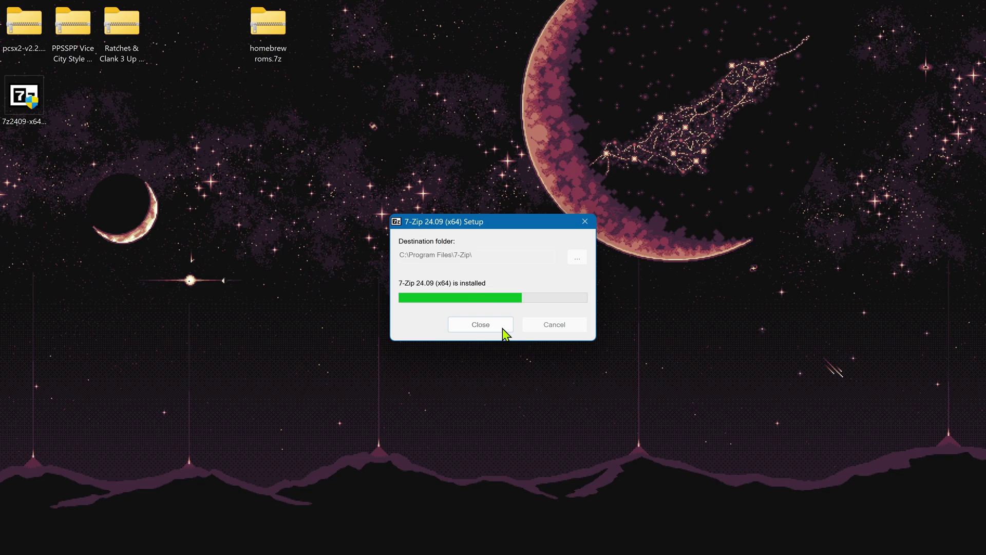
left_click(502, 329)
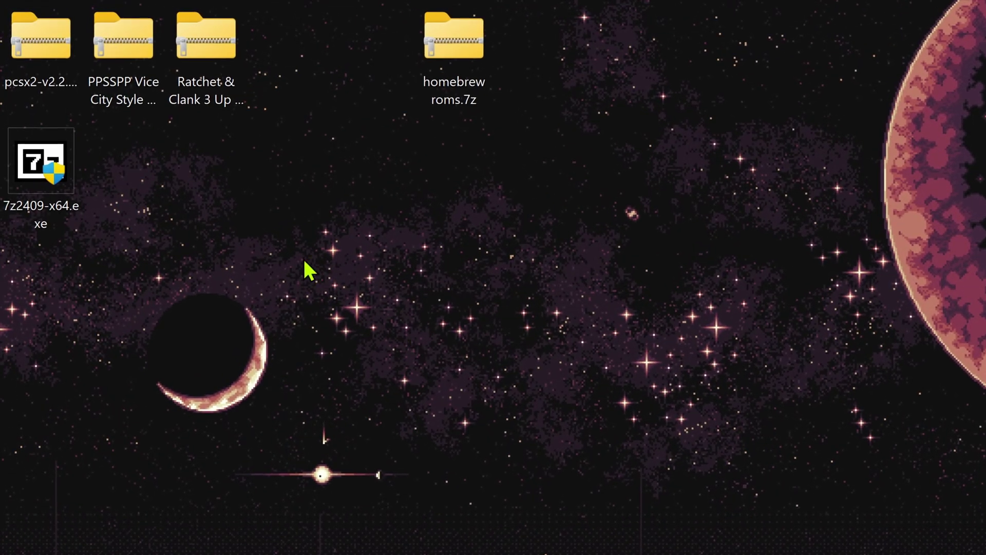
left_click(50, 50)
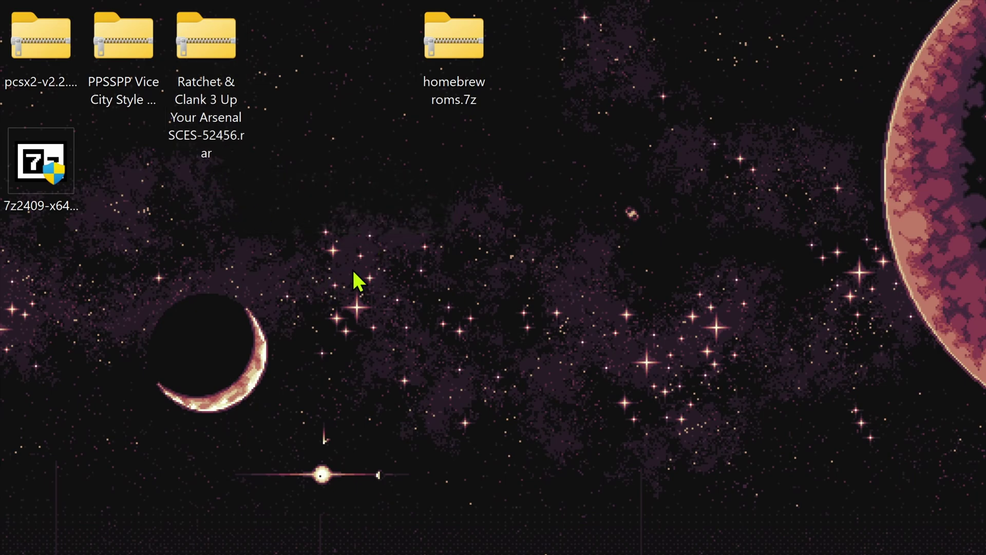
Pick C:\Program Files\7-Zip\7zFM.exe as the app to open the pcsx2 .7z archive.
right_click(46, 51)
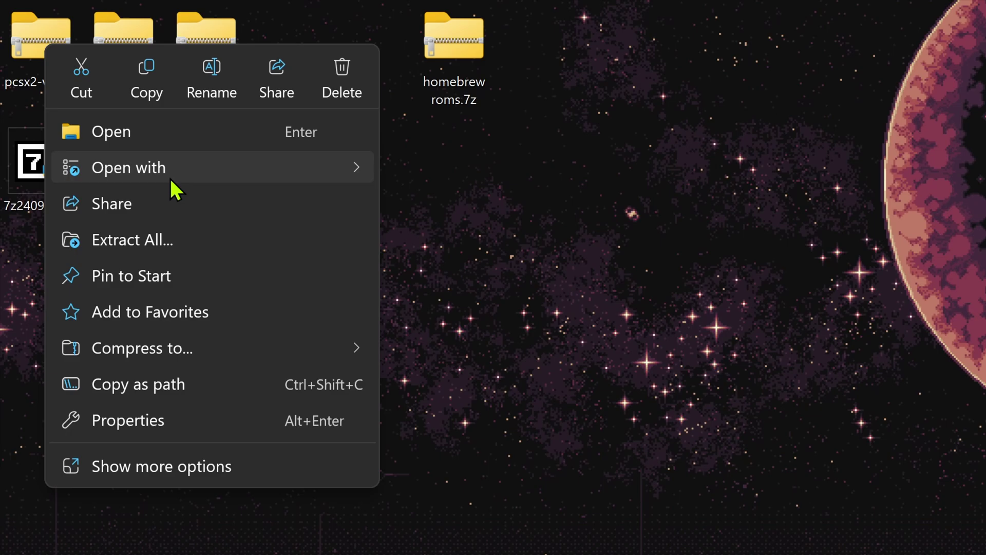
mouse_move(171, 178)
left_click(511, 279)
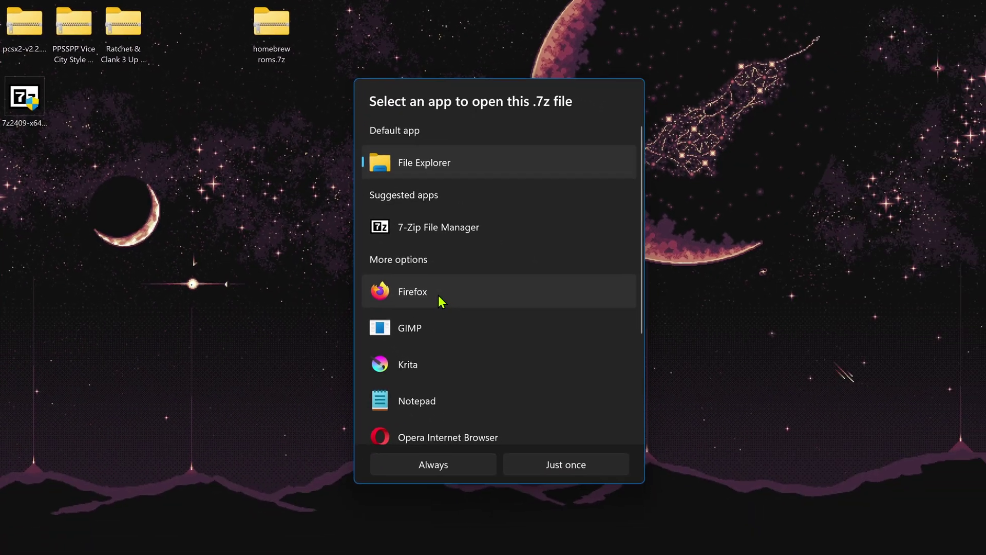
scroll(439, 295, "down", 5)
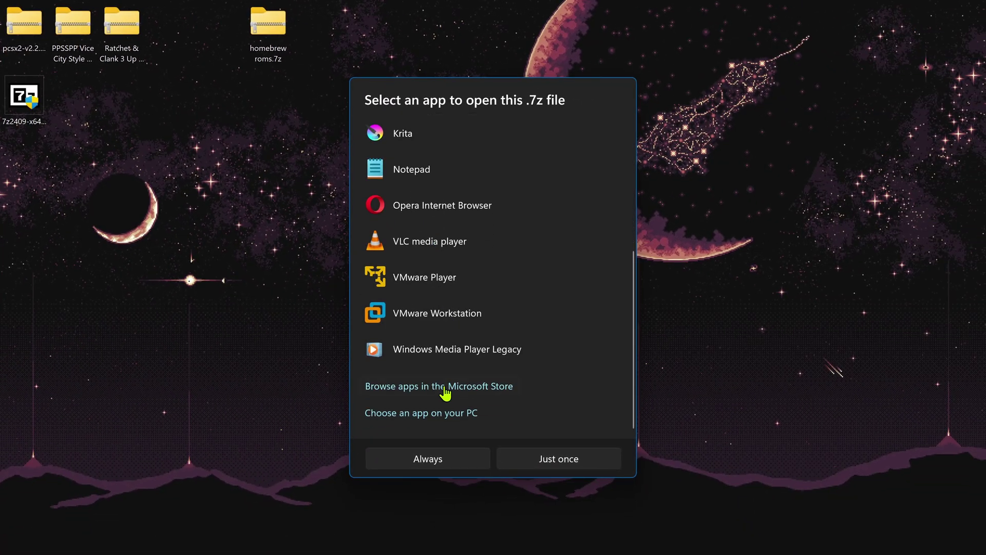
left_click(463, 425)
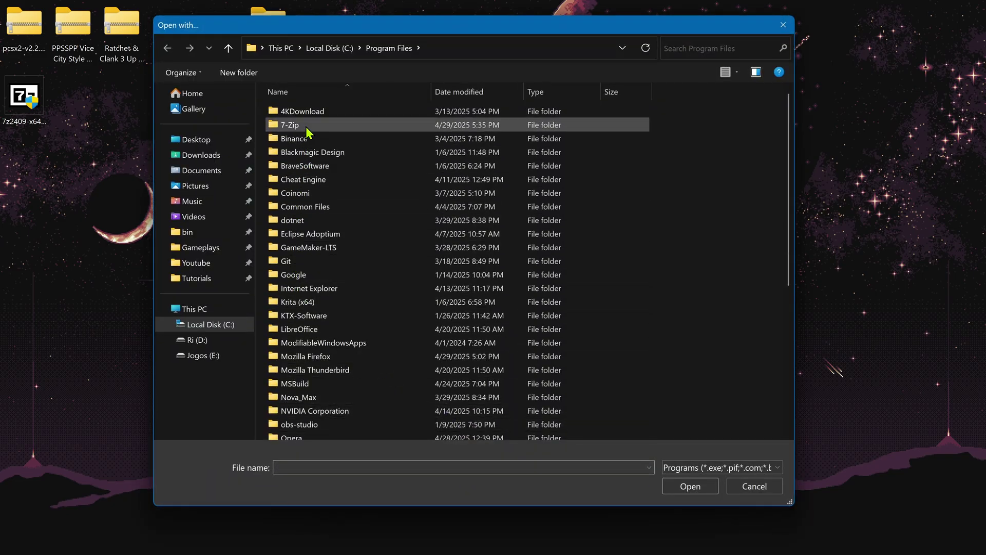
left_click(227, 326)
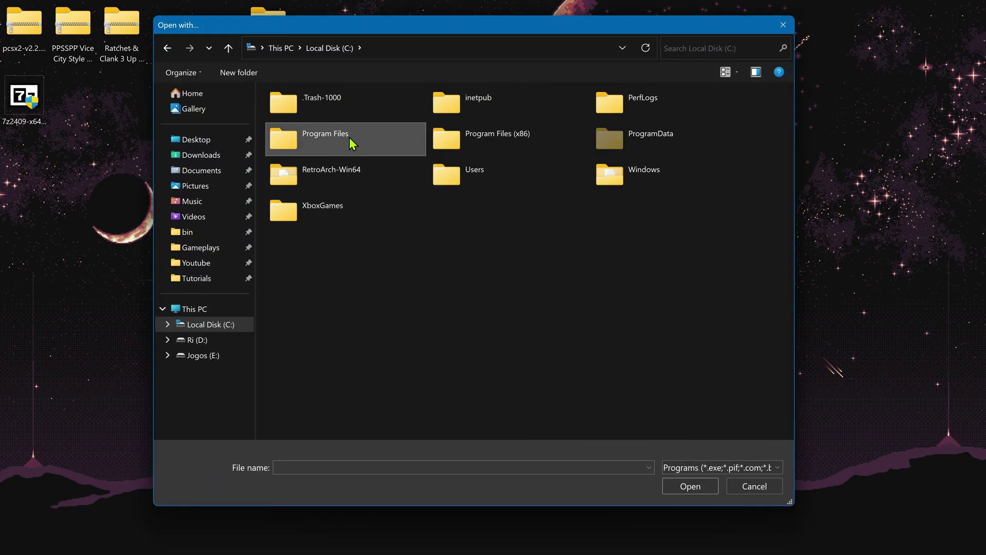
double_click(349, 138)
double_click(317, 125)
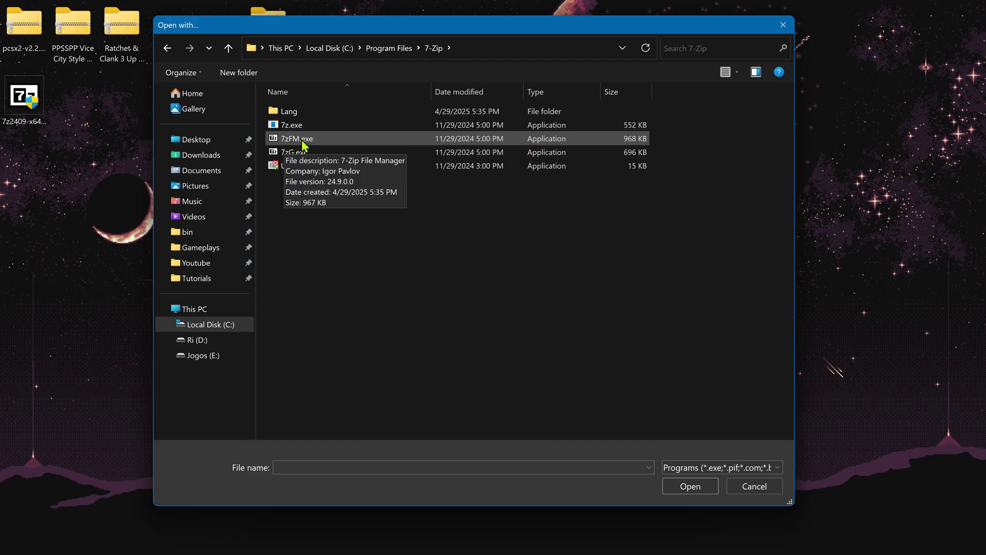
double_click(298, 138)
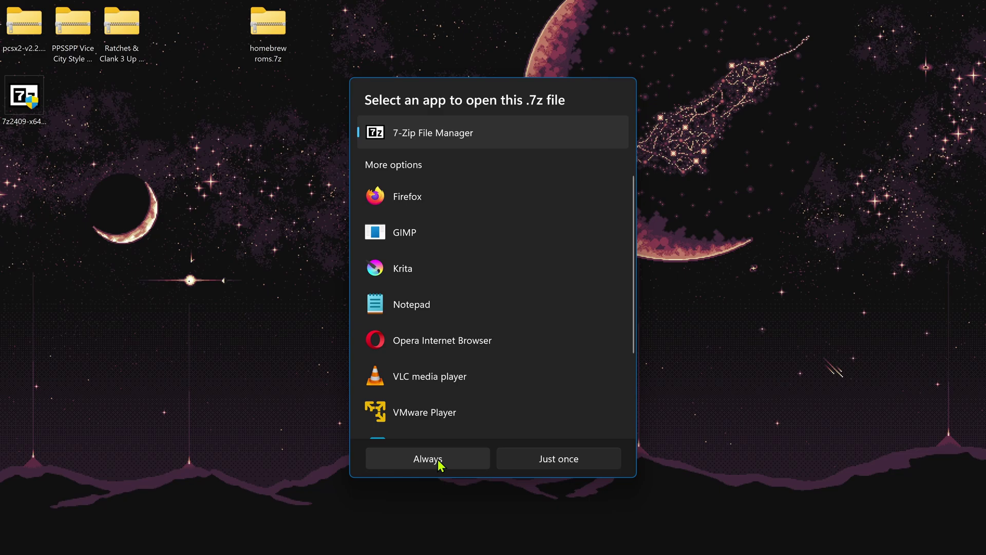
Always open .7z with 7-Zip File Manager, then select all 23 items in the pcsx2 archive.
left_click(442, 460)
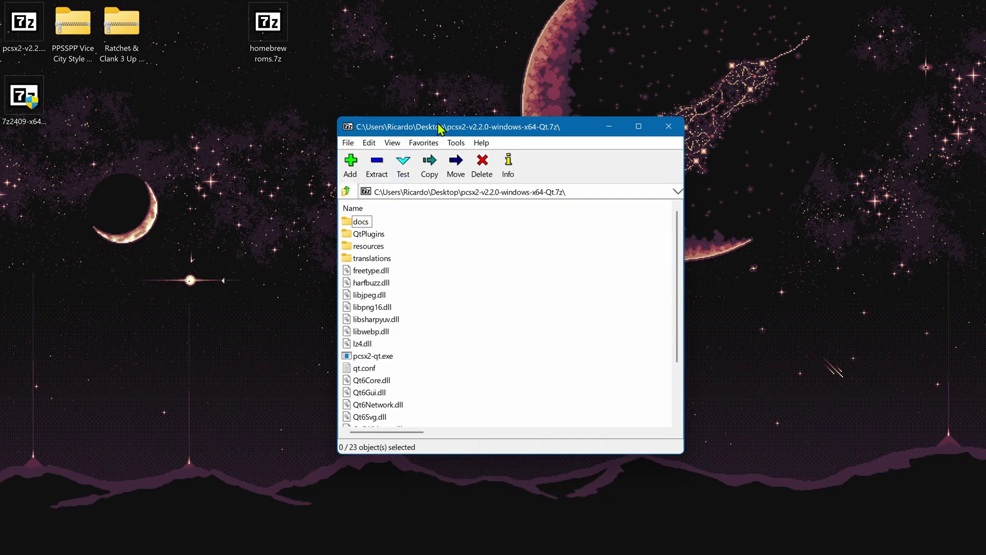
left_click_drag(438, 127, 395, 110)
left_click(318, 224)
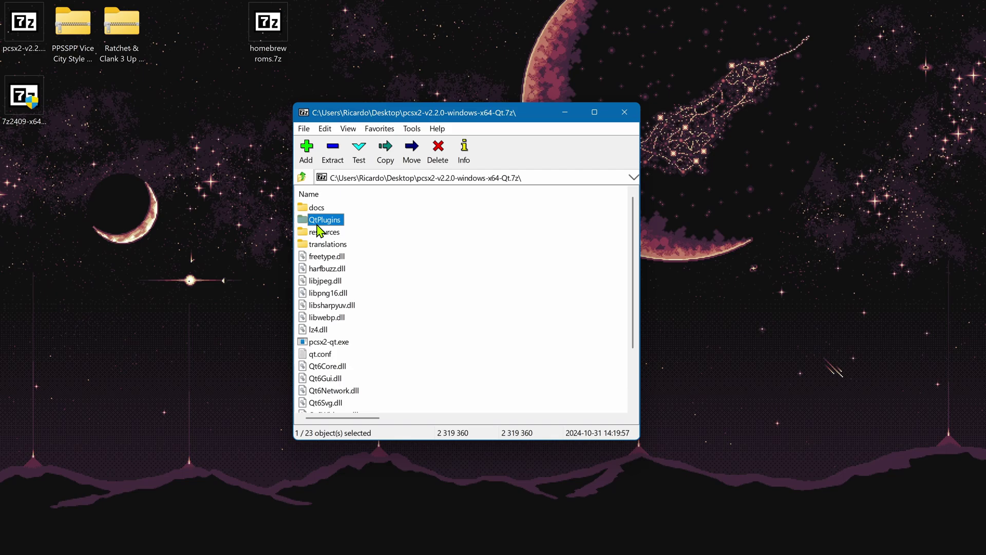
key("ctrl+a")
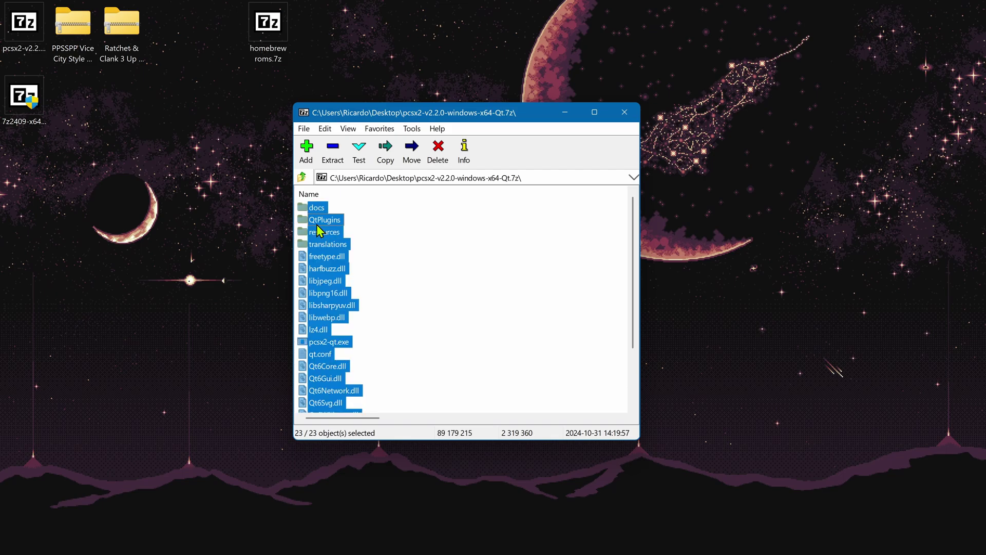
Close 7-Zip and use 7-Zip > Extract to "pcsx2-v2.2.0-windows-x64-Qt\" on the archive.
left_click(625, 114)
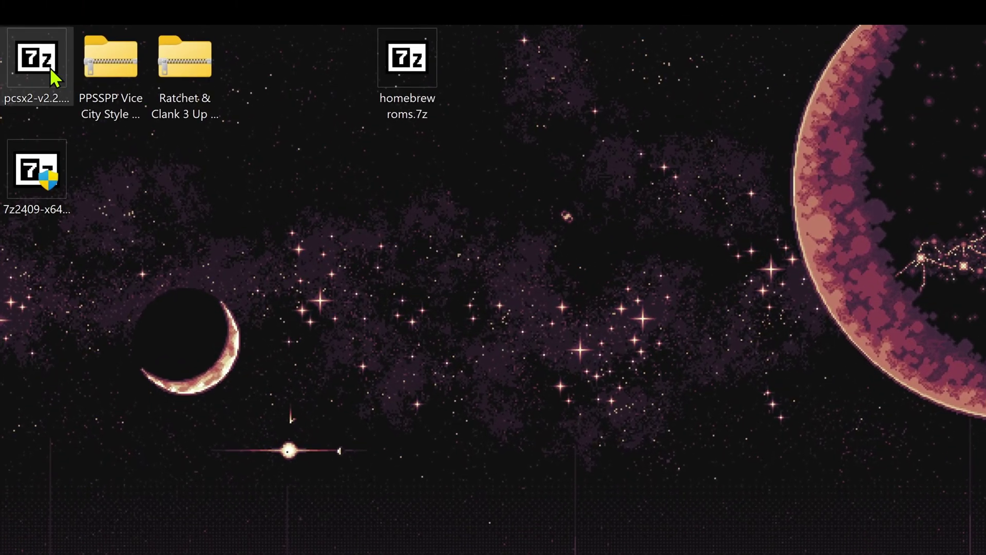
right_click(32, 28)
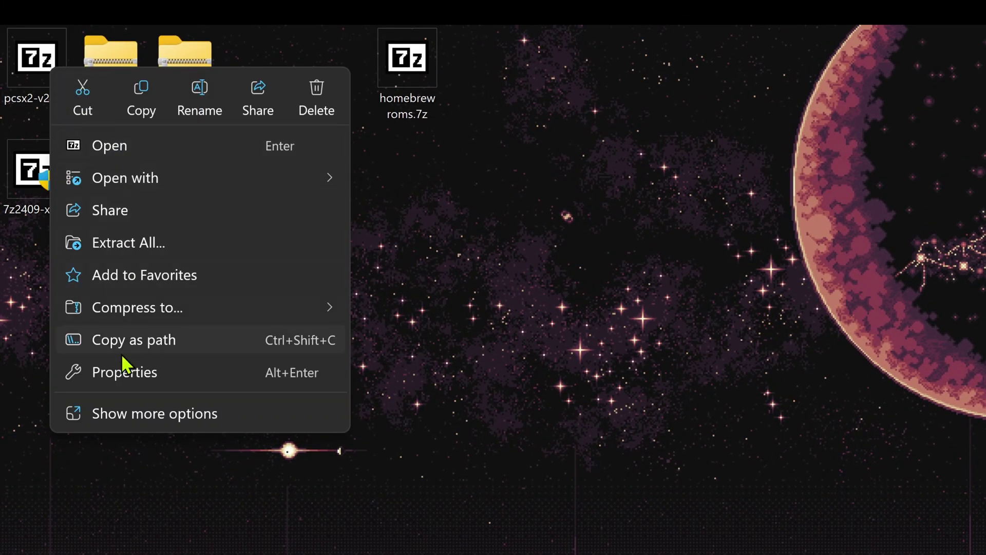
left_click(169, 415)
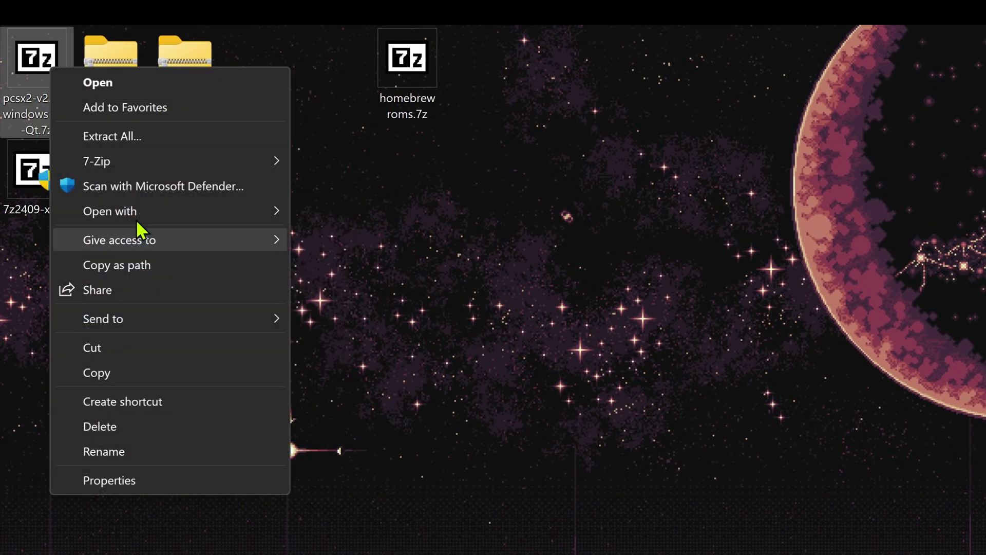
mouse_move(164, 163)
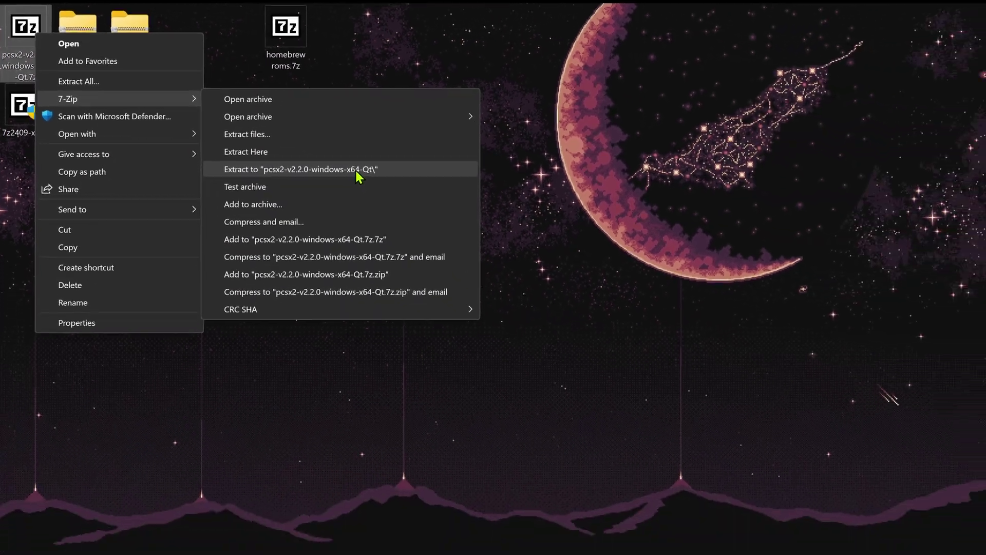
left_click(506, 261)
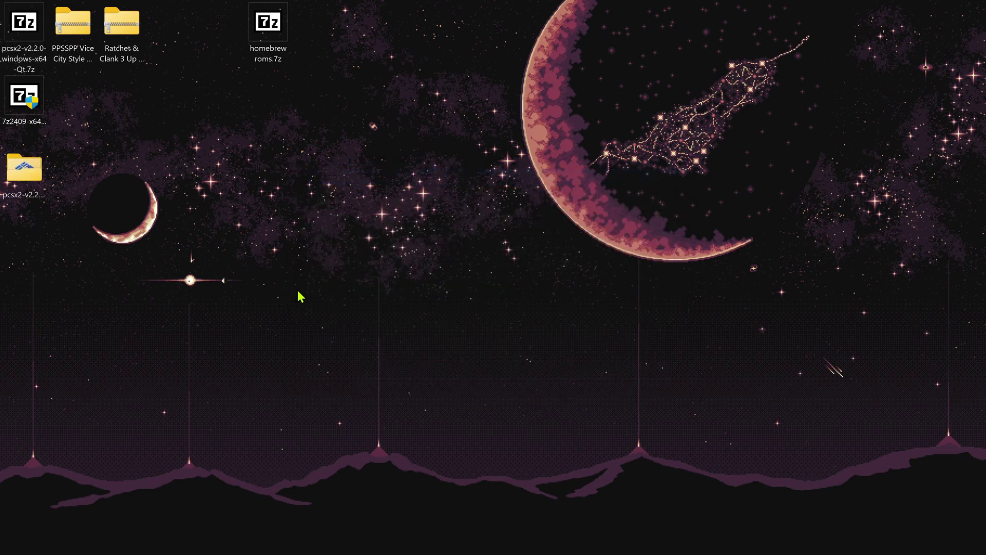
right_click(79, 35)
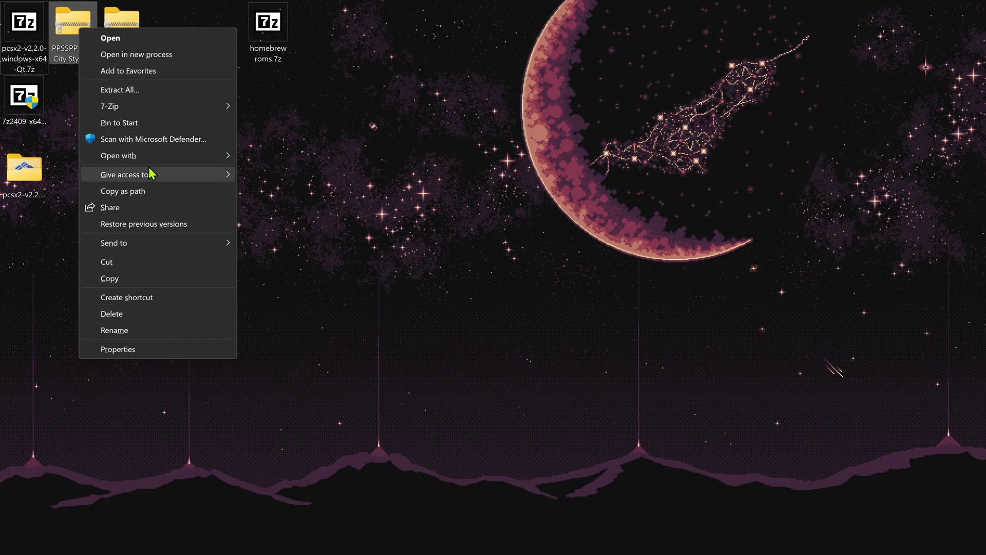
mouse_move(175, 109)
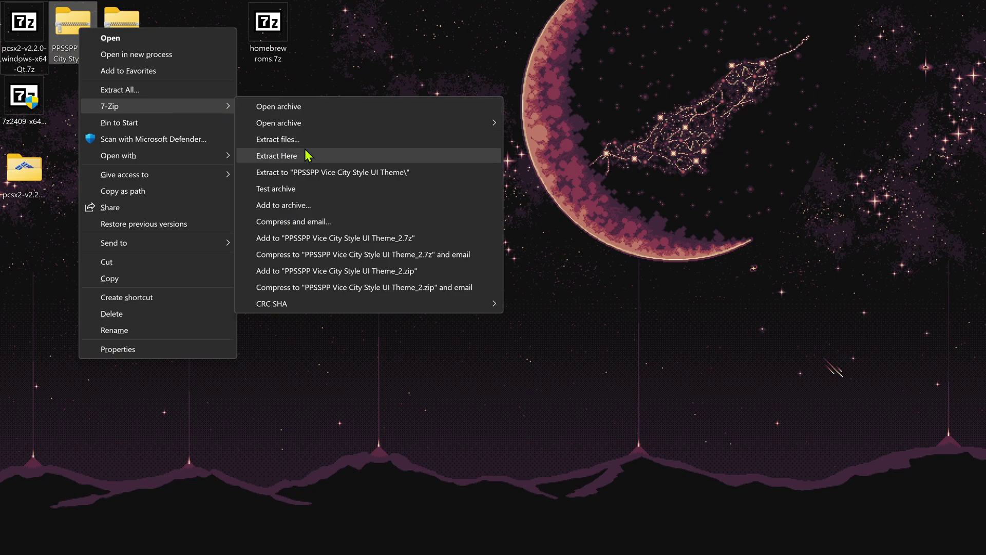
left_click(347, 407)
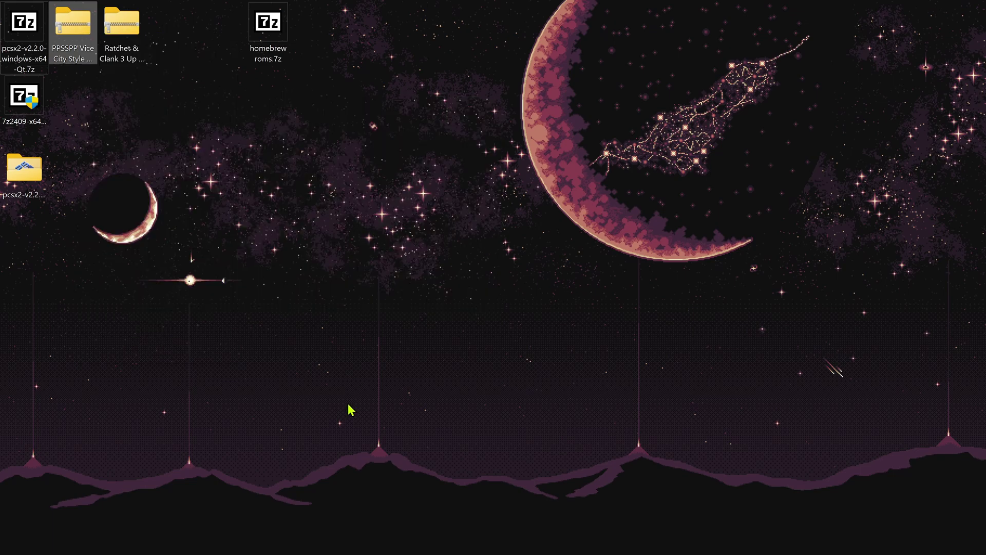
double_click(32, 31)
left_click(330, 245)
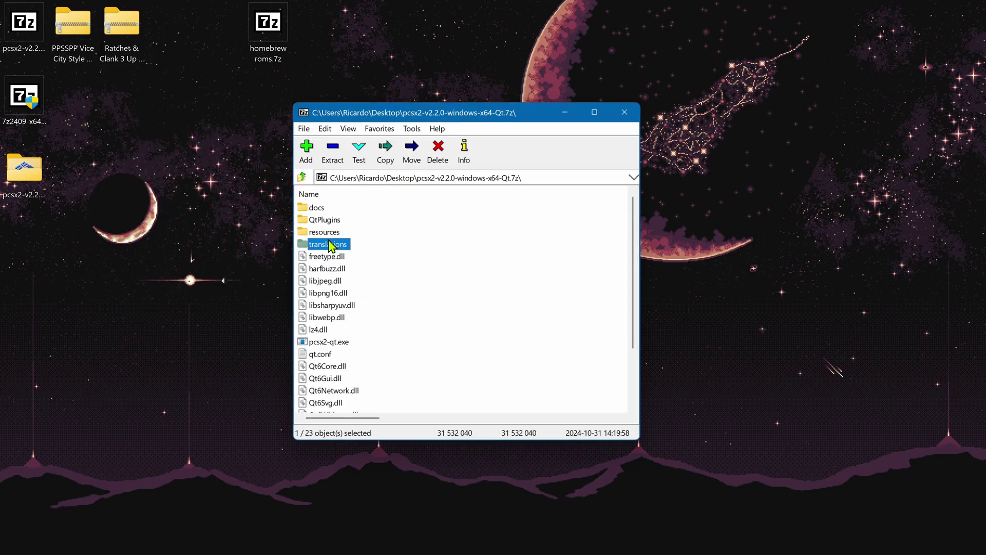
key("ctrl+a")
mouse_move(332, 244)
left_mouse_down()
mouse_move(232, 271)
mouse_move(362, 260)
mouse_move(333, 247)
mouse_move(345, 240)
left_mouse_up()
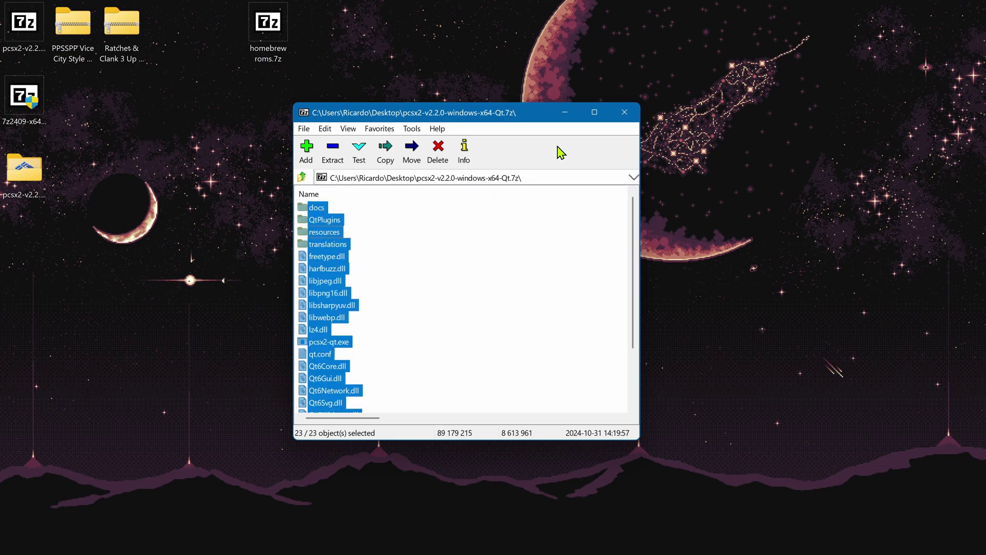
left_click(624, 113)
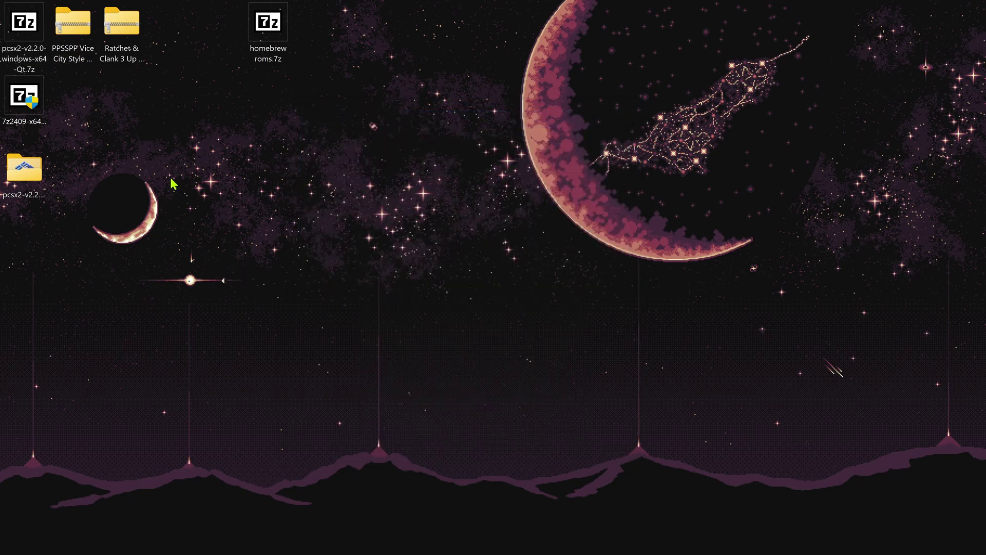
left_click(72, 45)
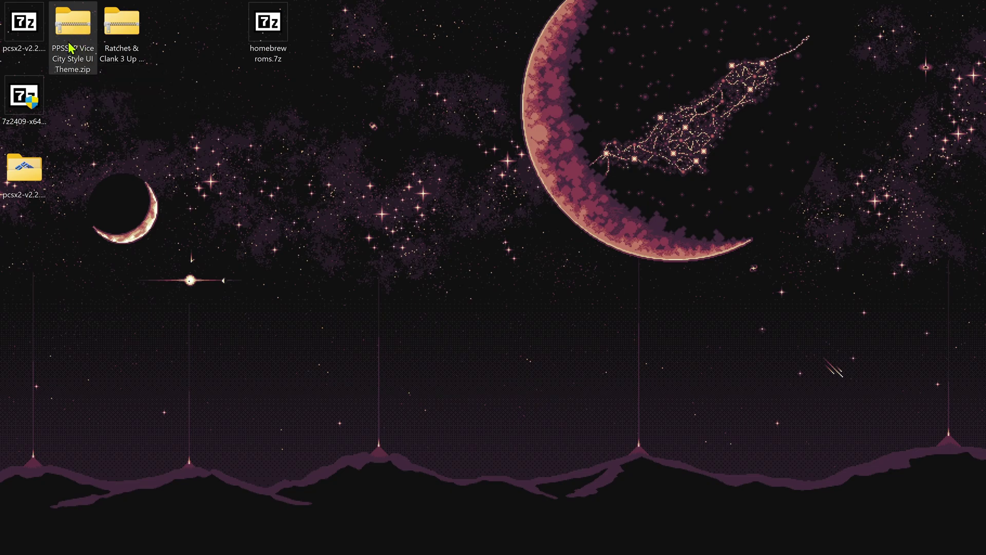
left_click(131, 28)
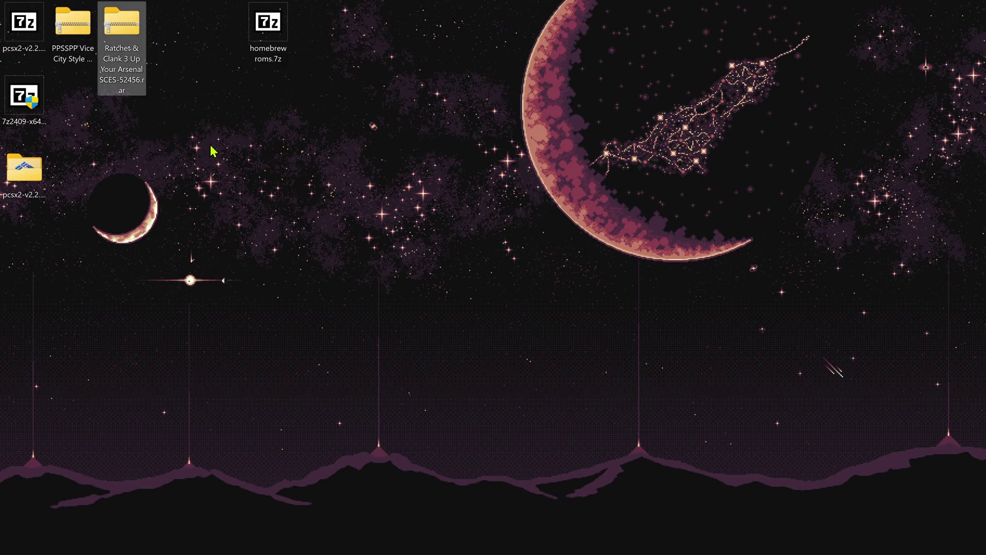
left_click(70, 29)
double_click(69, 24)
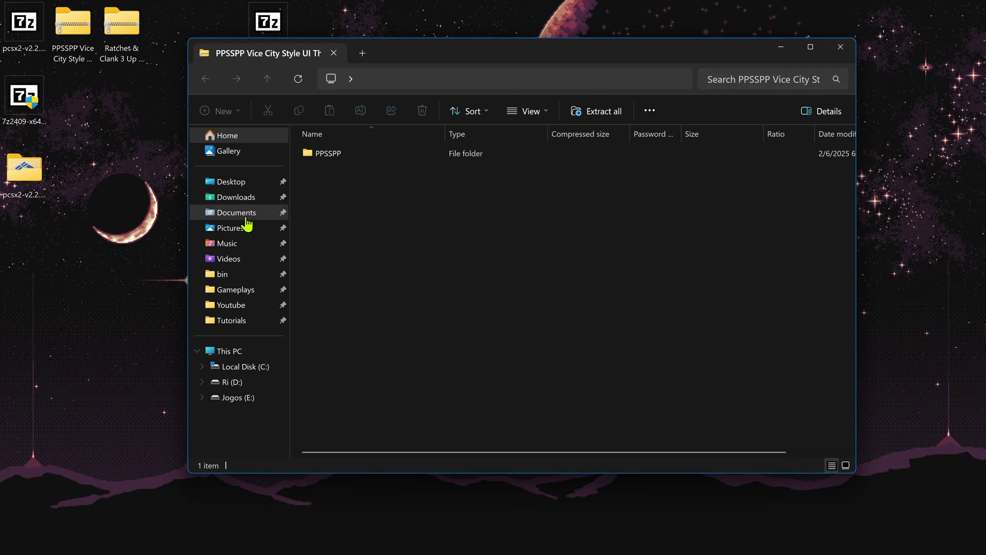
left_click(841, 47)
From the PPSSPP theme zip's Properties, choose C:\Program Files\7-Zip\7zFM.exe as its opening app.
right_click(73, 24)
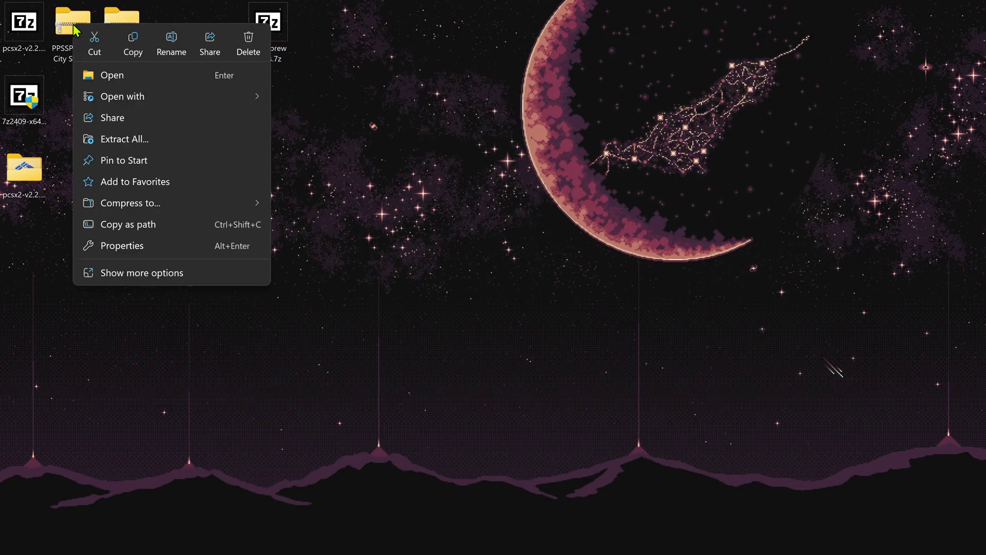
left_click(133, 248)
left_click_drag(201, 33, 298, 78)
left_click(395, 167)
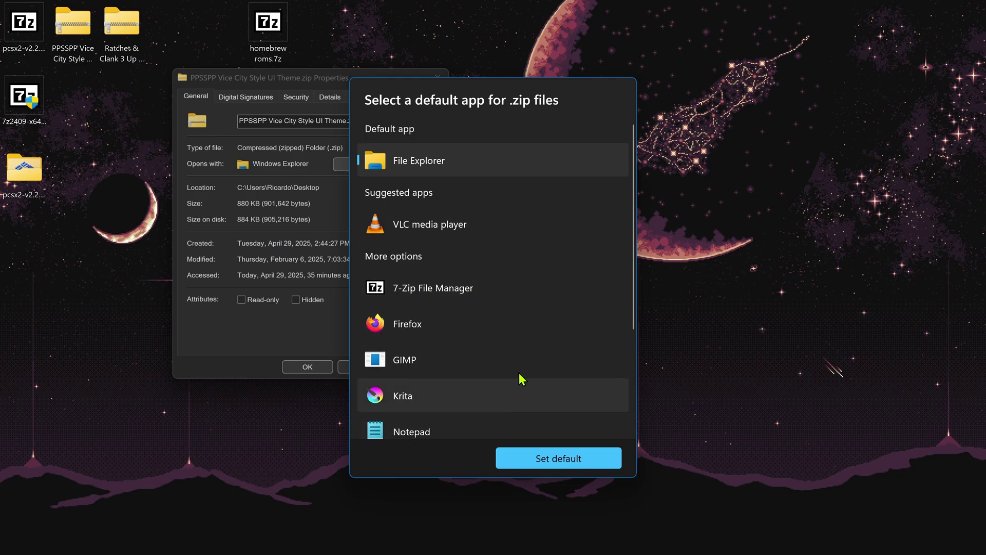
scroll(434, 319, "down", 3)
scroll(434, 318, "down", 1)
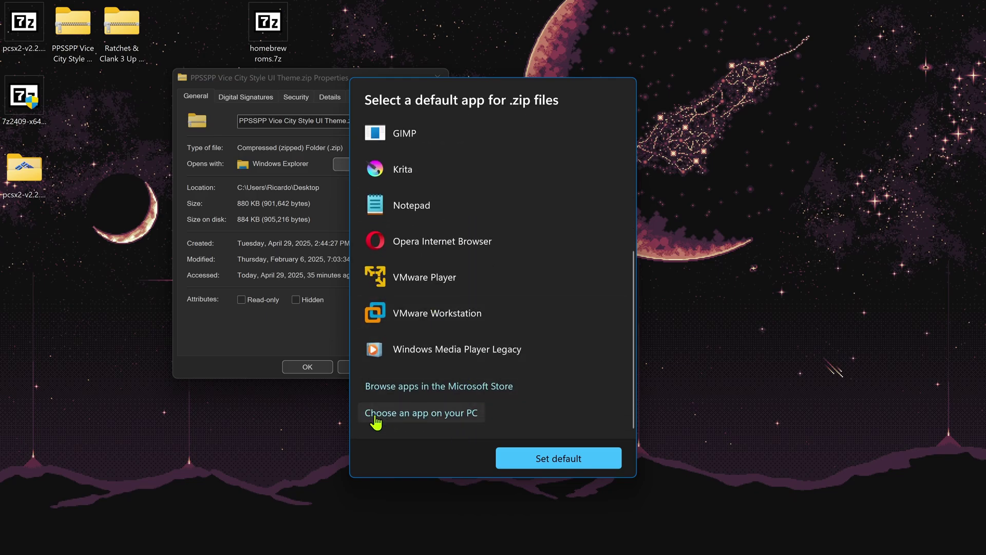
scroll(489, 339, "up", 5)
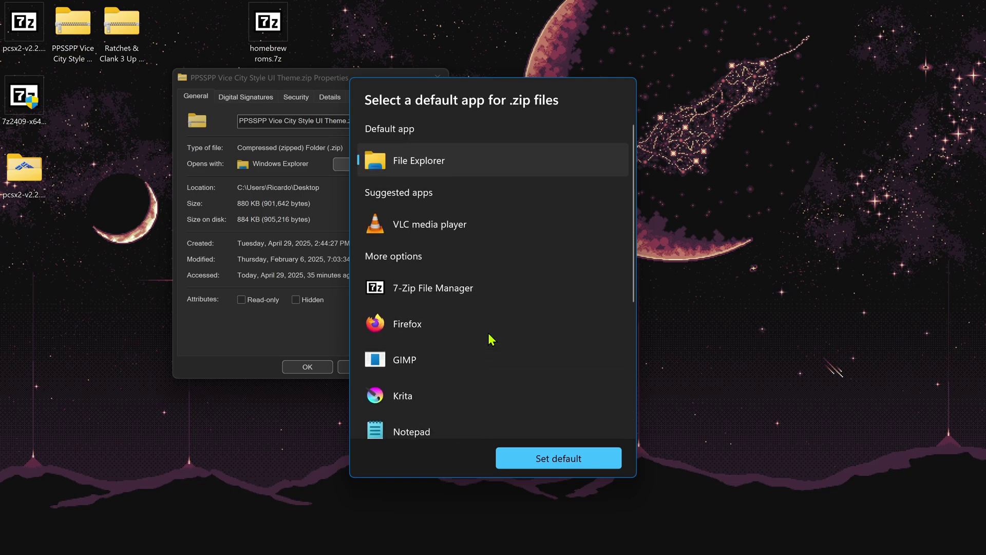
scroll(467, 319, "down", 5)
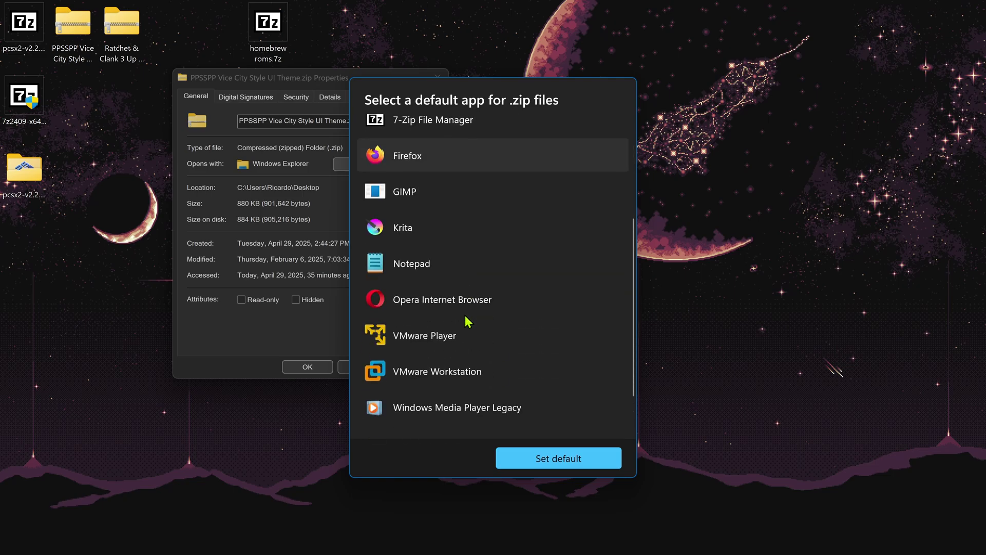
left_click(444, 424)
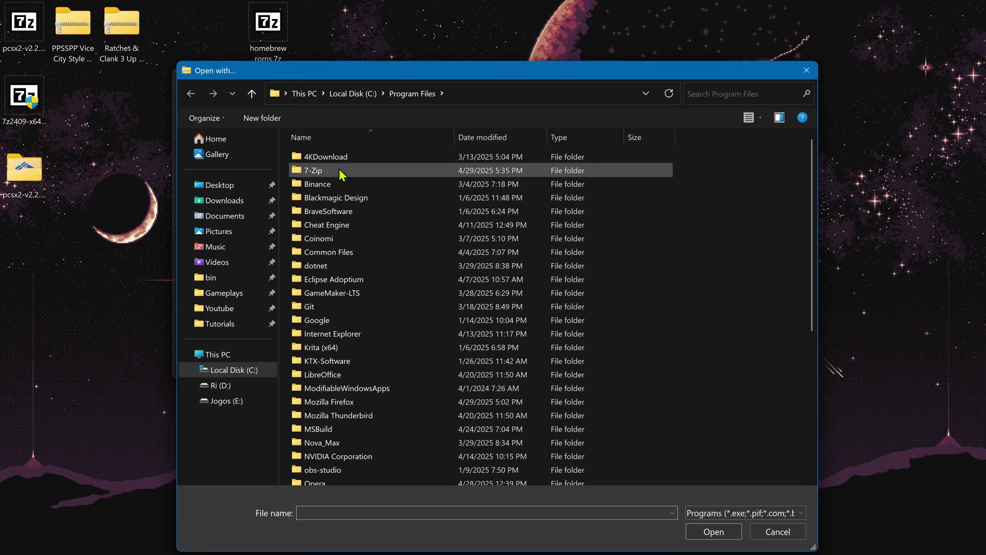
double_click(339, 171)
double_click(320, 184)
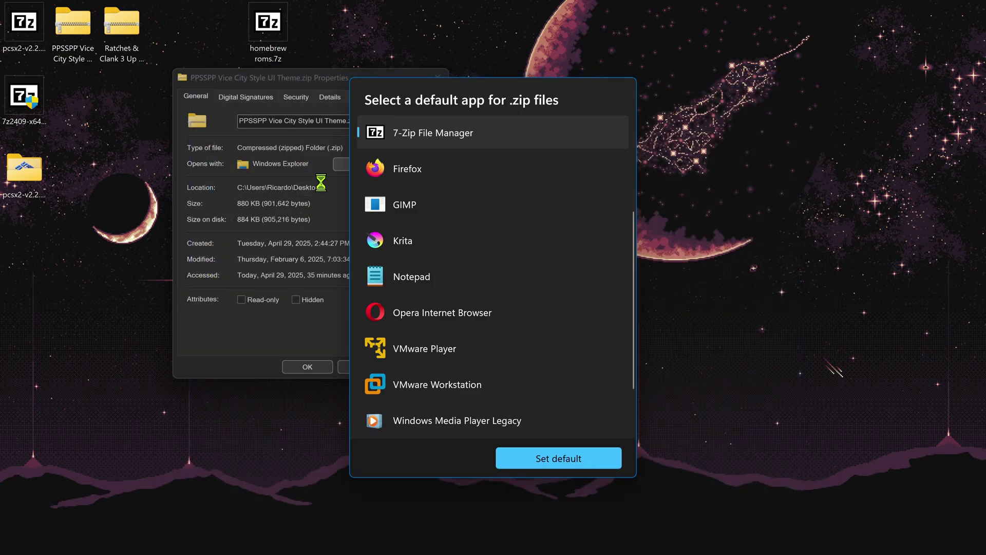
Set 7-Zip File Manager as the .zip default and apply the change.
left_click(541, 458)
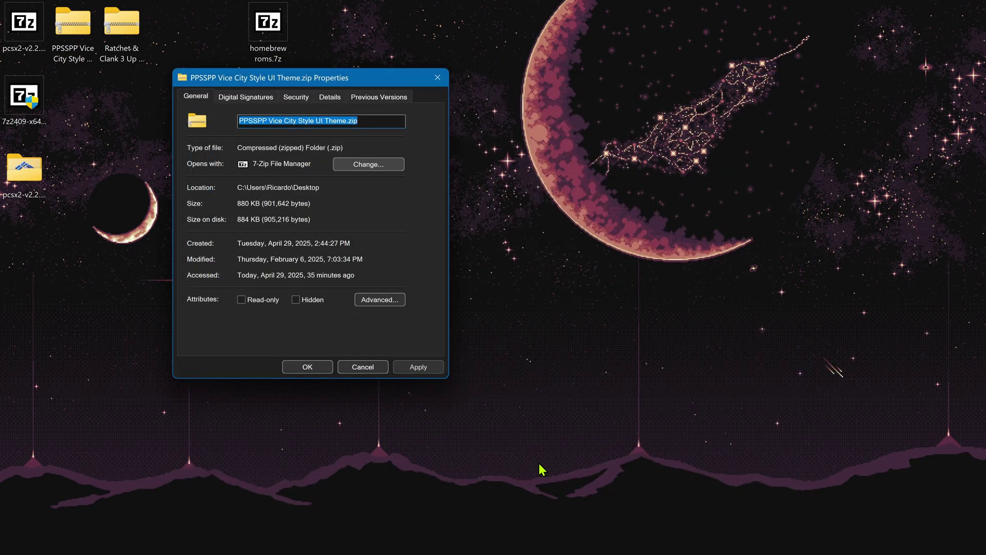
left_click(425, 373)
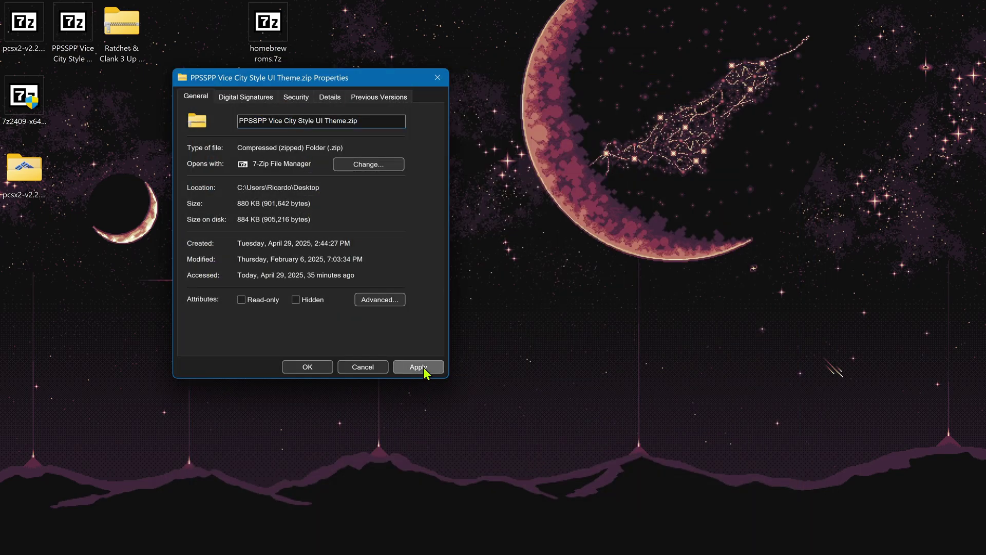
left_click(307, 367)
Change the Ratchet & Clank .rar's opening app in Properties to 7-Zip File Manager as default.
right_click(128, 29)
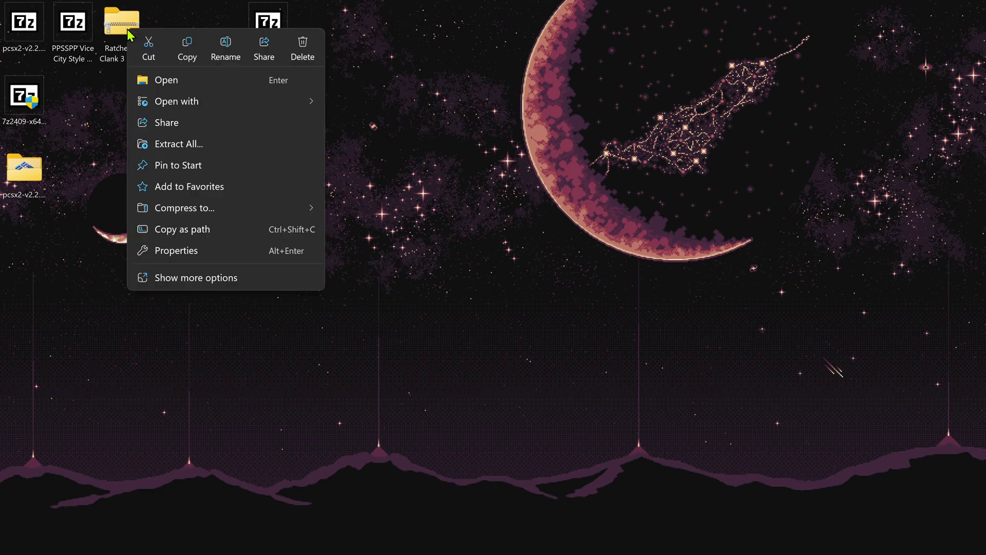
left_click(192, 252)
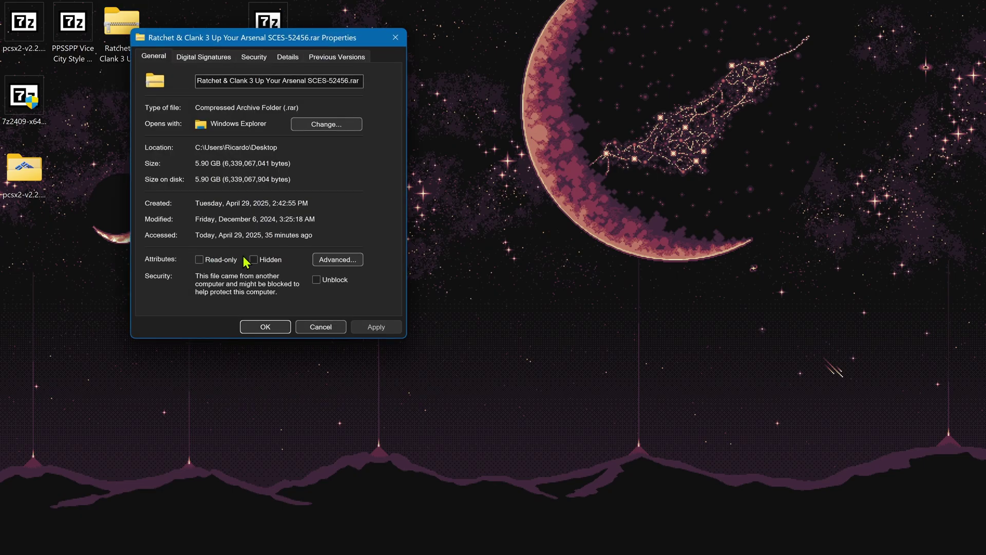
left_click_drag(269, 44, 394, 130)
left_click(444, 214)
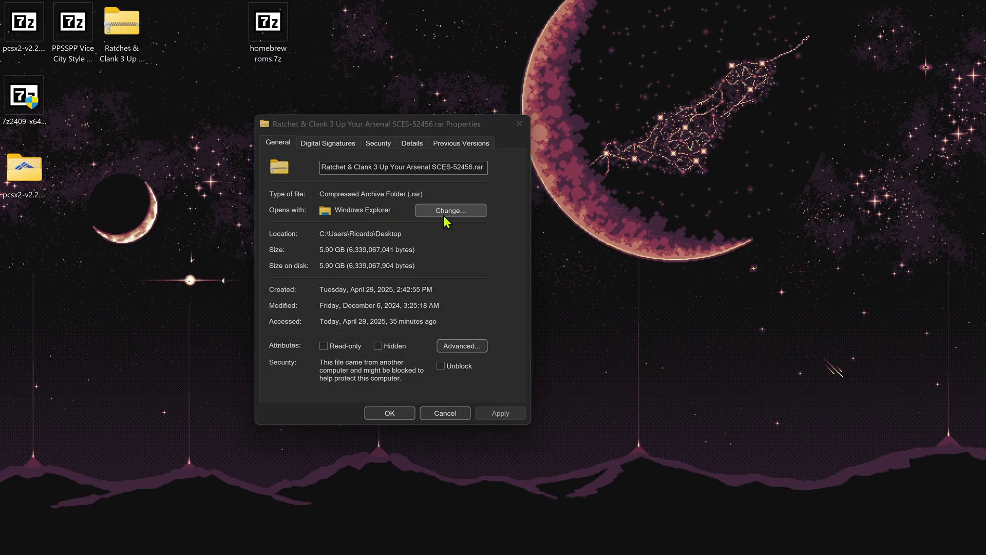
scroll(420, 303, "down", 3)
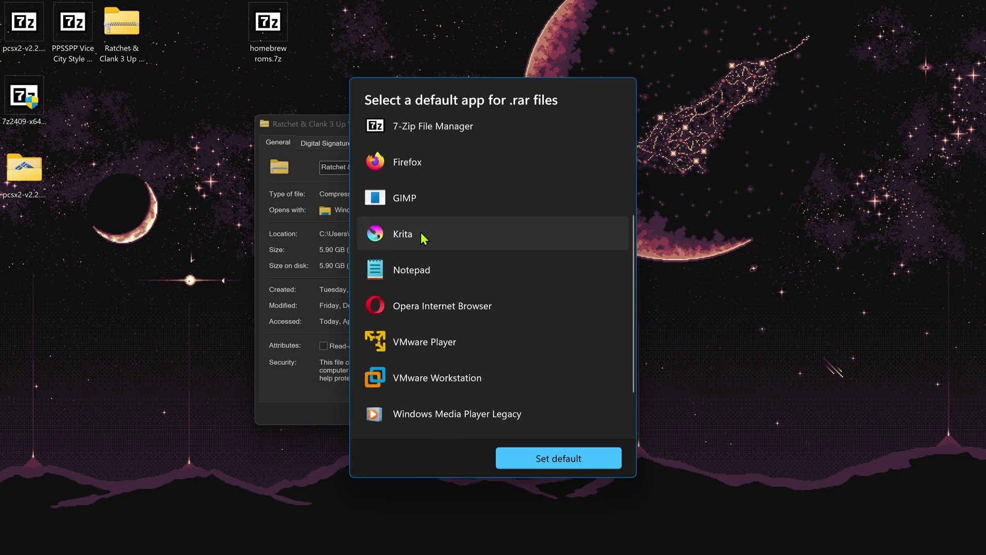
scroll(434, 184, "up", 2)
left_click(440, 165)
left_click(559, 459)
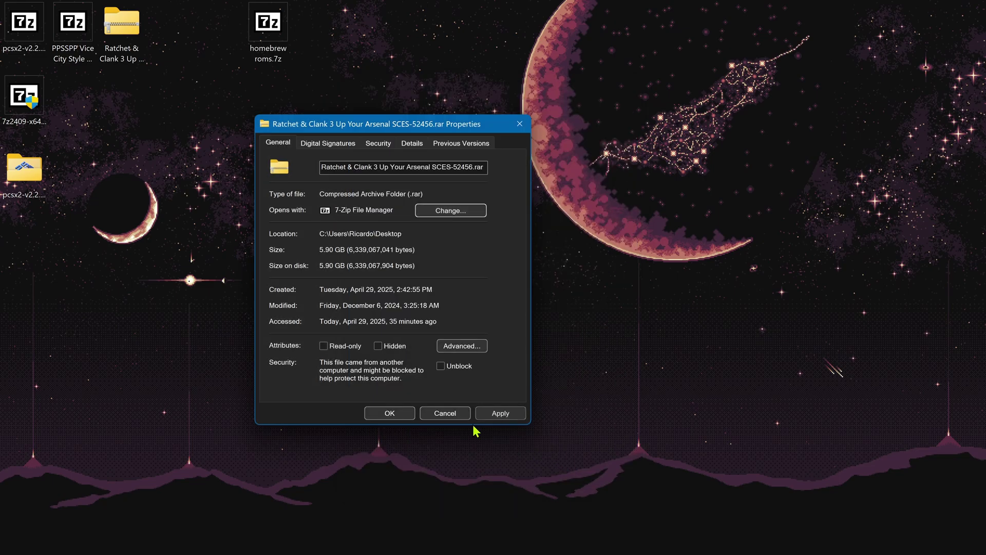
left_click(390, 413)
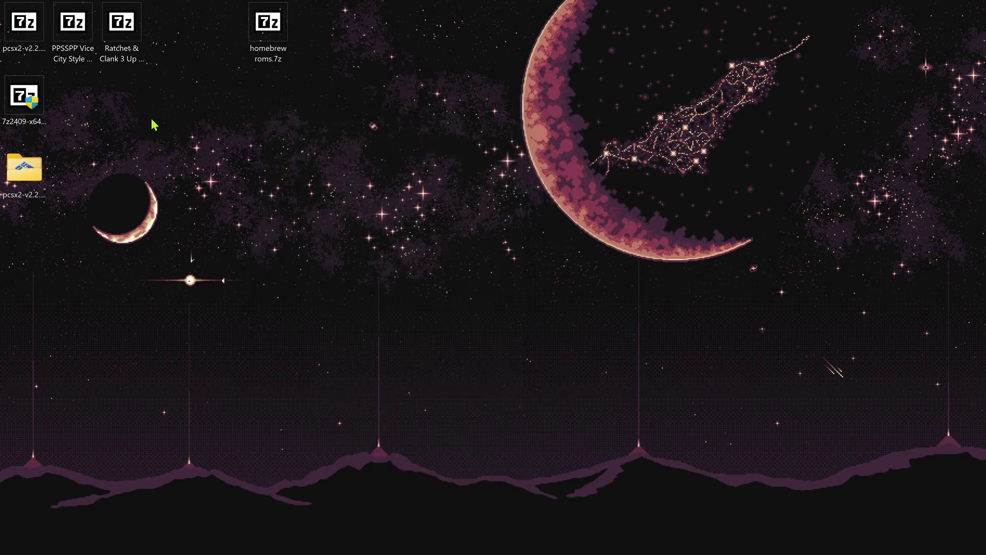
Open the Ratchet & Clank .rar in 7-Zip and drag its replacements folder onto the desktop.
right_click(123, 37)
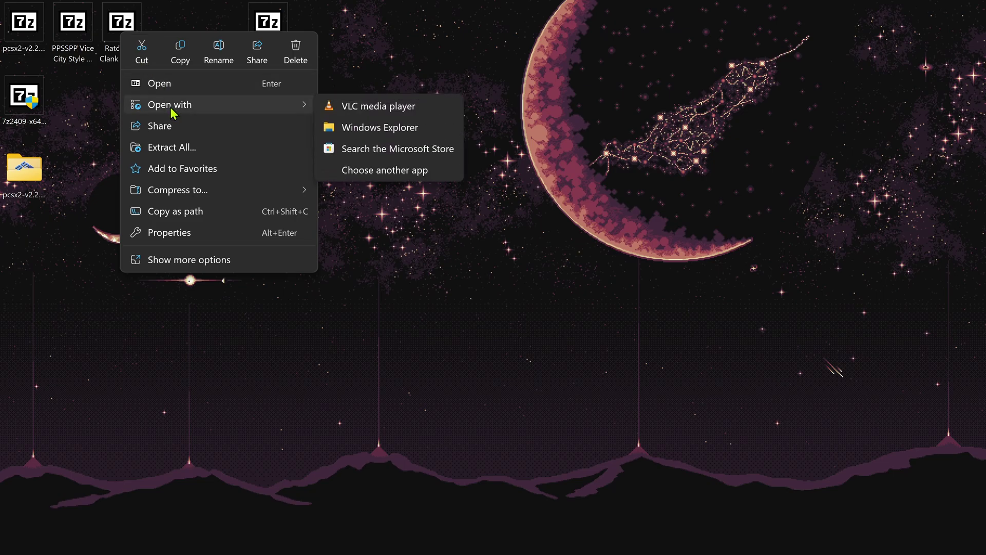
left_click(194, 86)
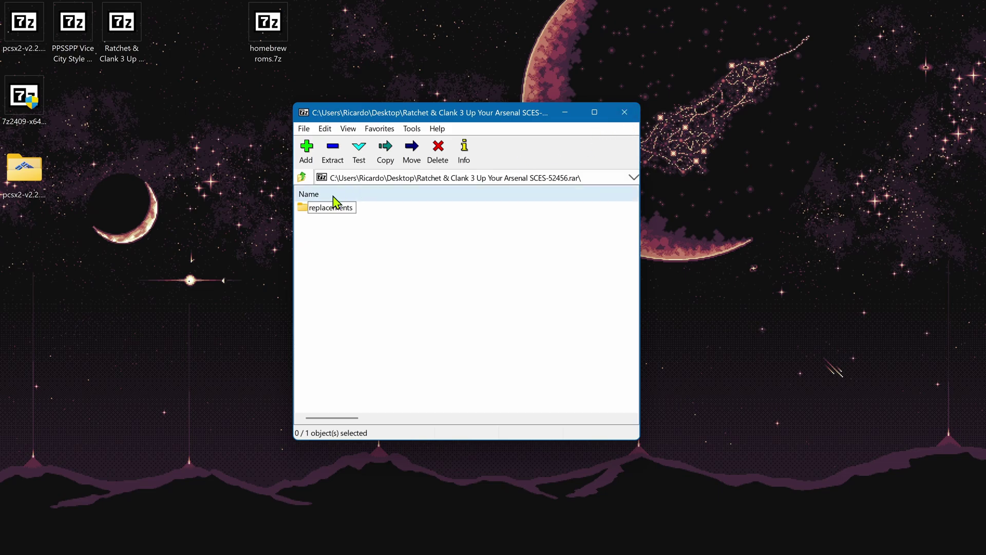
left_click_drag(331, 208, 205, 221)
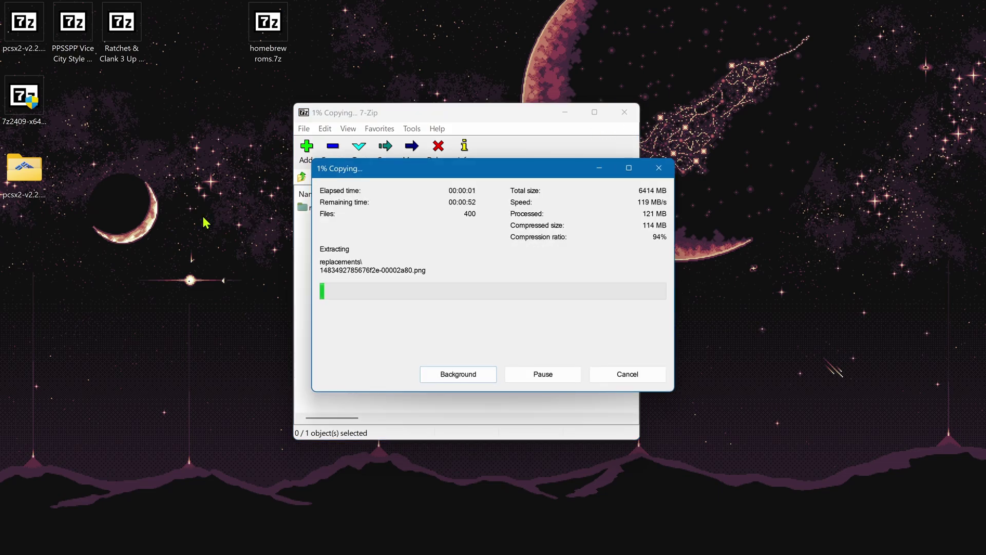